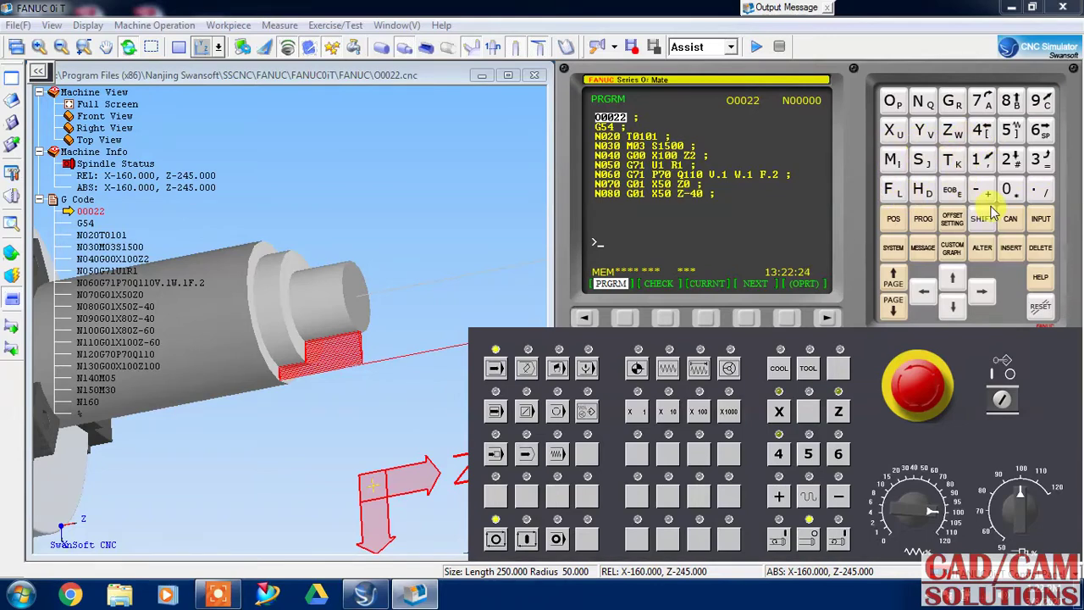
Show the actual position page and return the X and Z axes to the machine reference point
{"action": "left_click", "coordinate": [895, 222]}
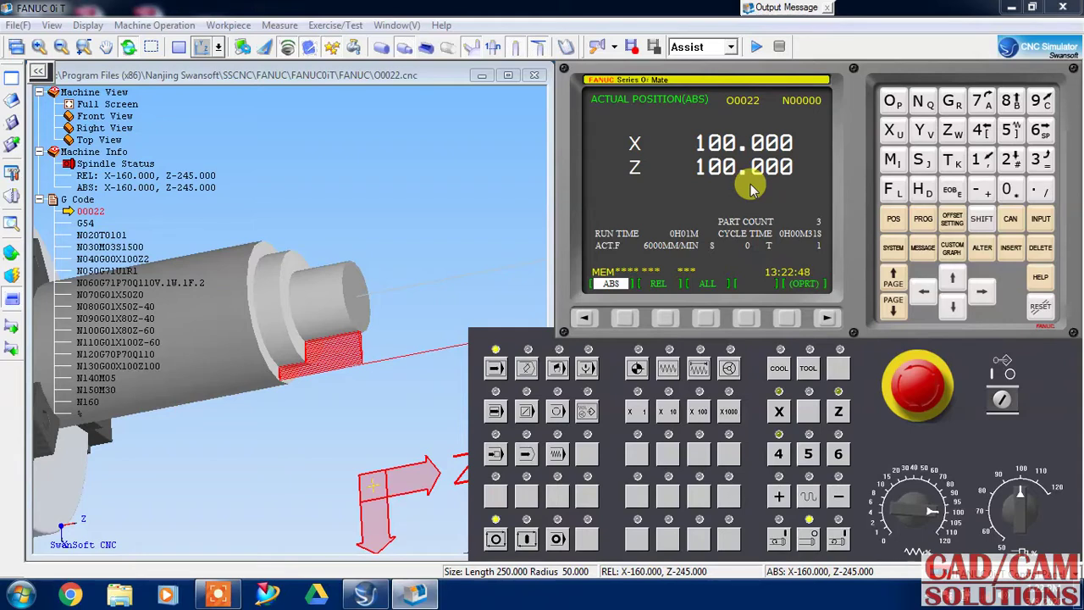
{"action": "left_click", "coordinate": [637, 366]}
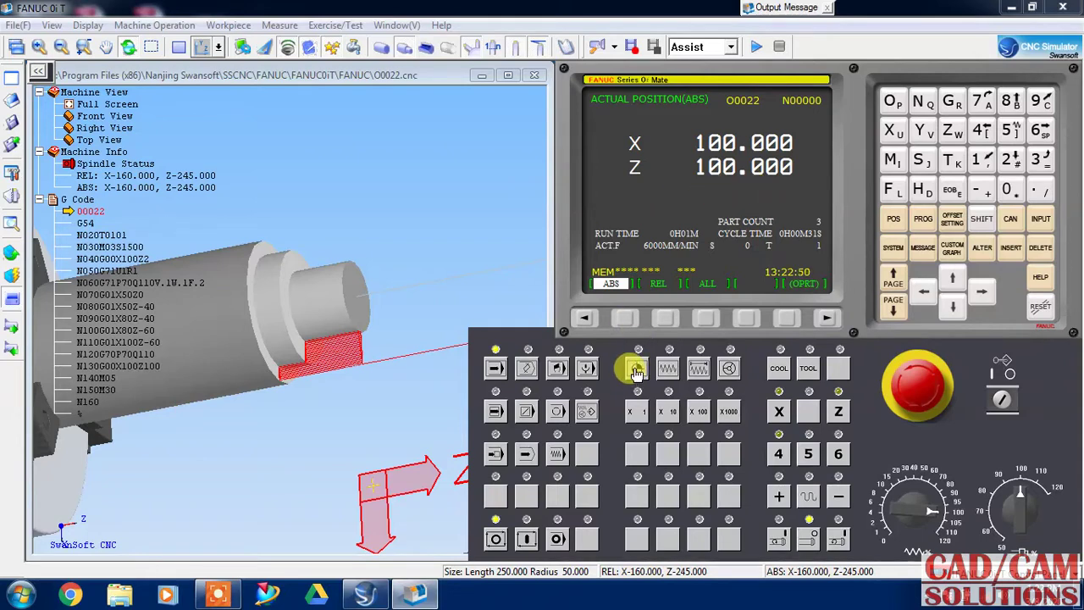
{"action": "left_click", "coordinate": [775, 415]}
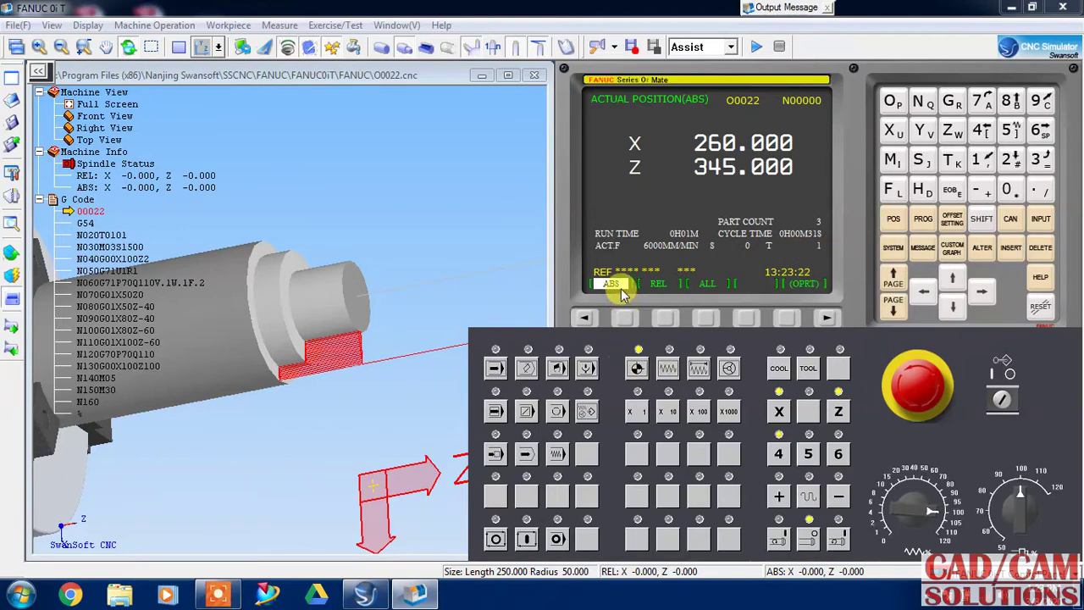
Compare the relative and absolute axis positions, ending on the combined display of all coordinates
{"action": "left_click", "coordinate": [666, 316]}
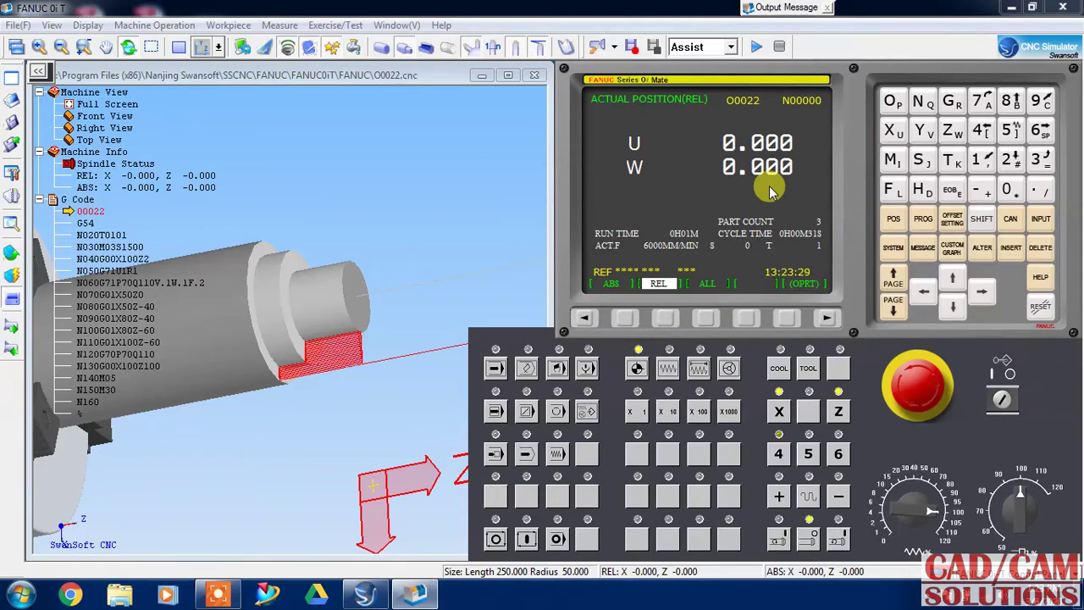
{"action": "left_click", "coordinate": [625, 317]}
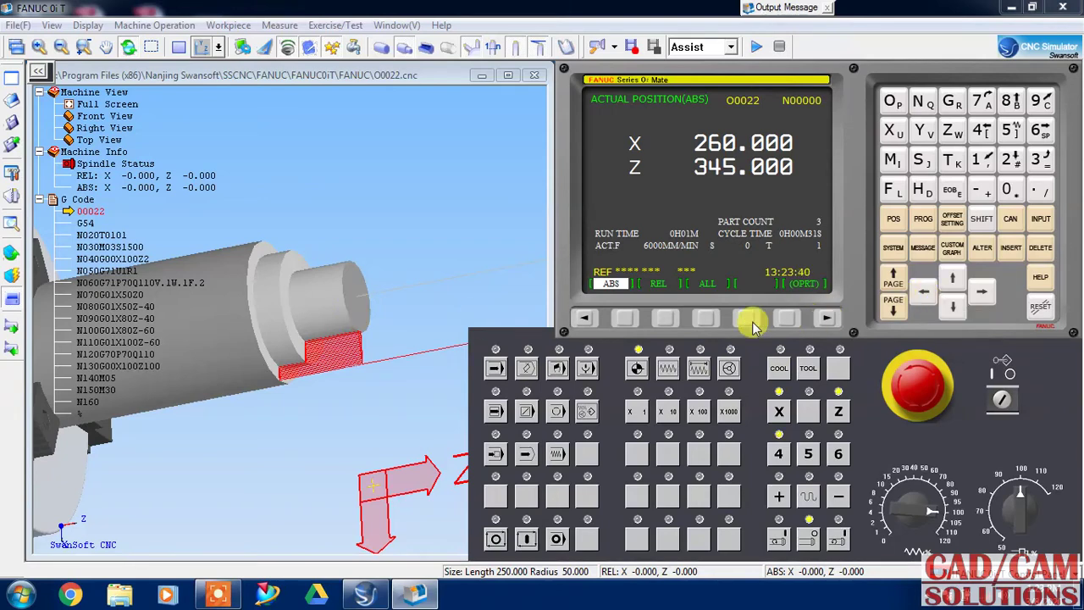
{"action": "left_click", "coordinate": [664, 318]}
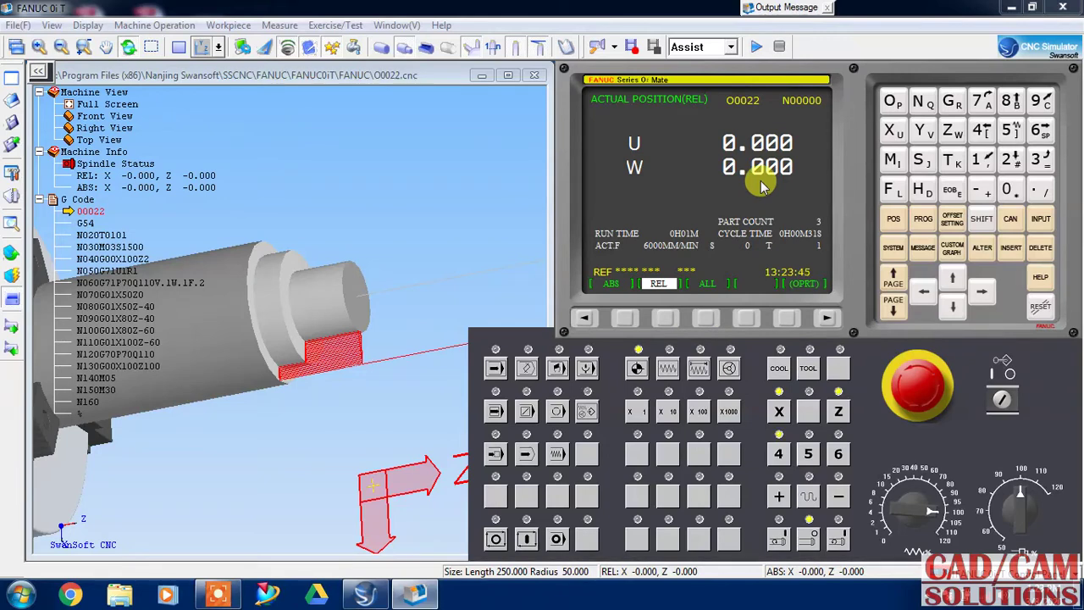
{"action": "left_click", "coordinate": [706, 318]}
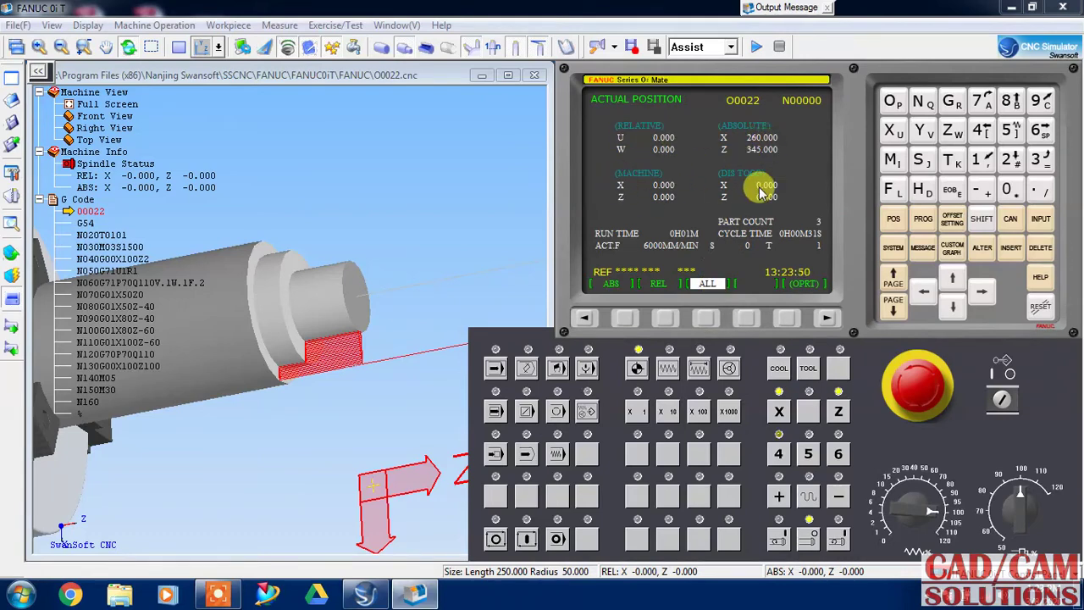
Run program O0022 in automatic mode and stop it with a control reset during the N060 roughing cycle
{"action": "left_click", "coordinate": [496, 366]}
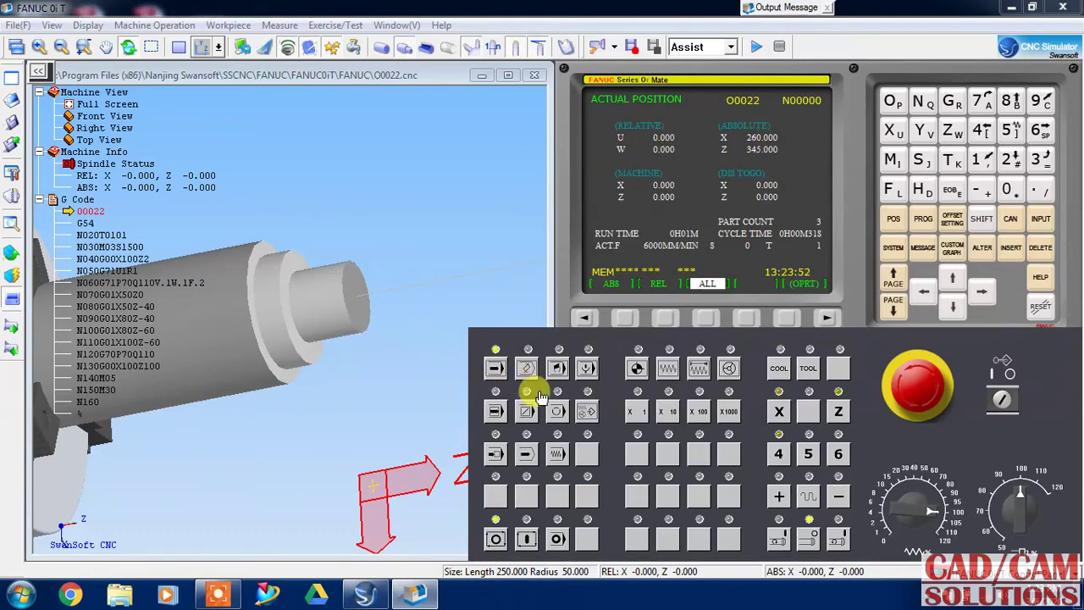
{"action": "left_click", "coordinate": [526, 539]}
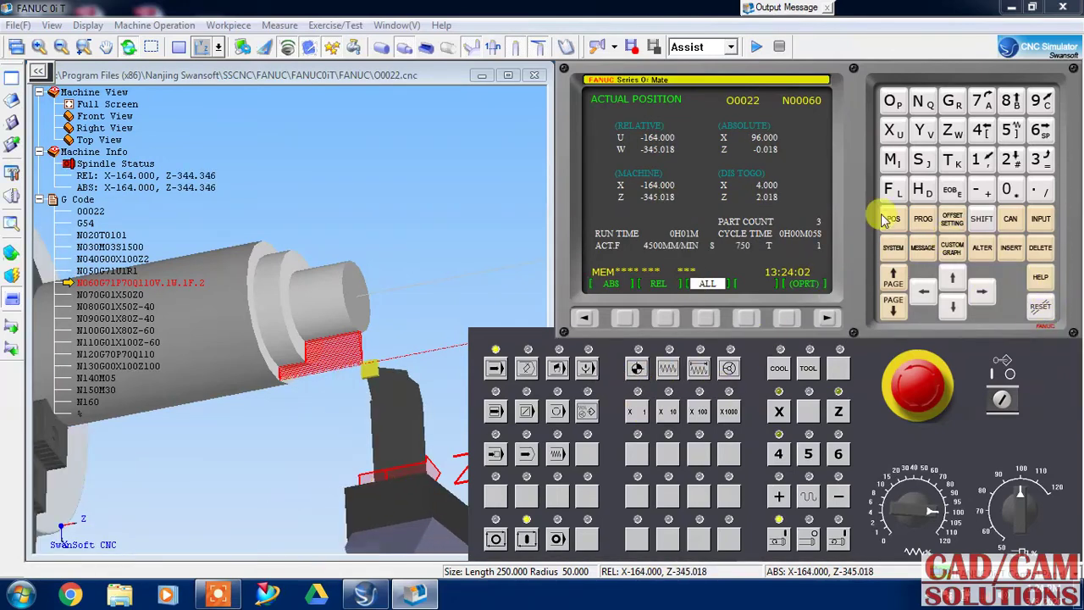
{"action": "left_click", "coordinate": [1046, 305]}
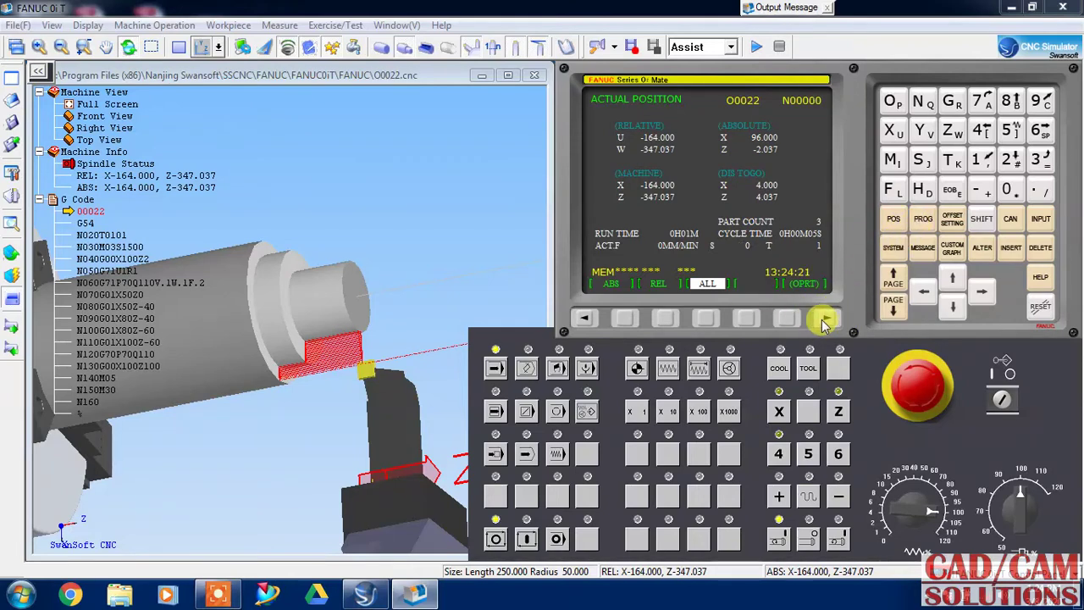
Display program O0022, put the control in edit mode and move the cursor to block N020
{"action": "left_click", "coordinate": [923, 220]}
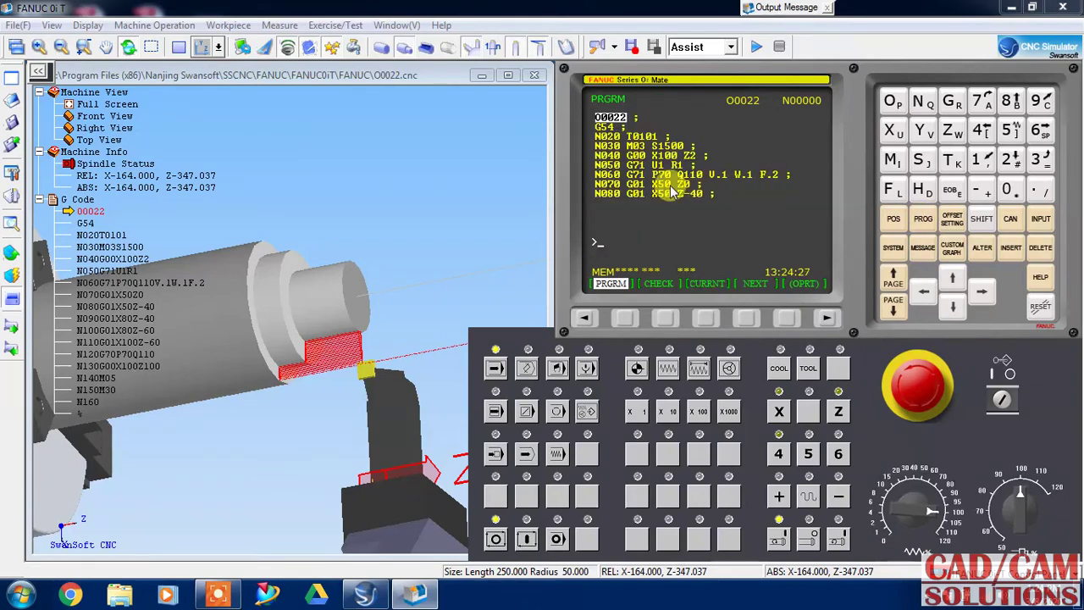
{"action": "left_click", "coordinate": [527, 369]}
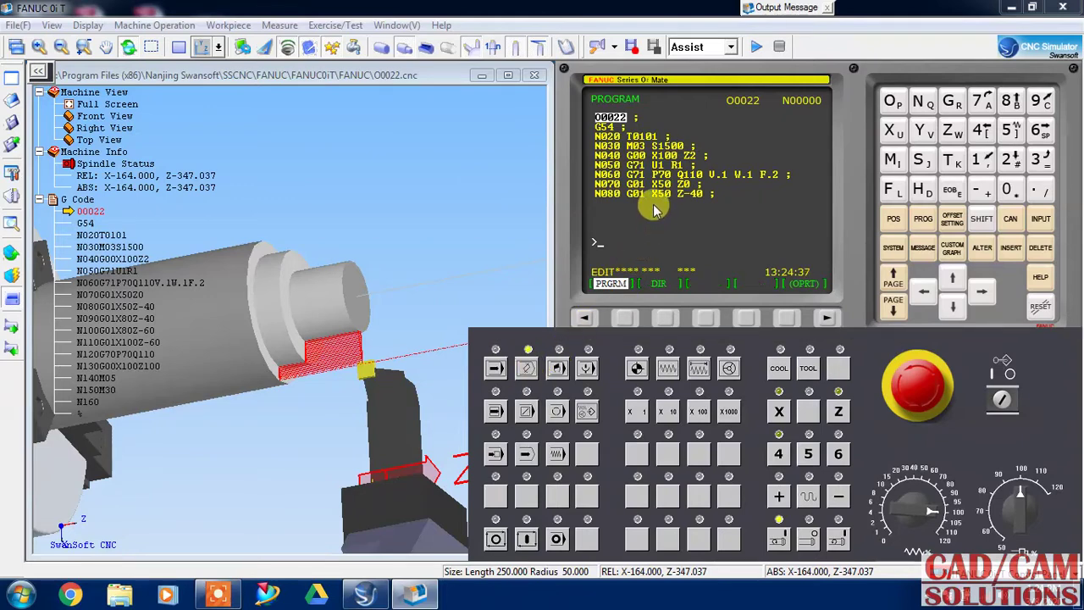
{"action": "left_click", "coordinate": [495, 368]}
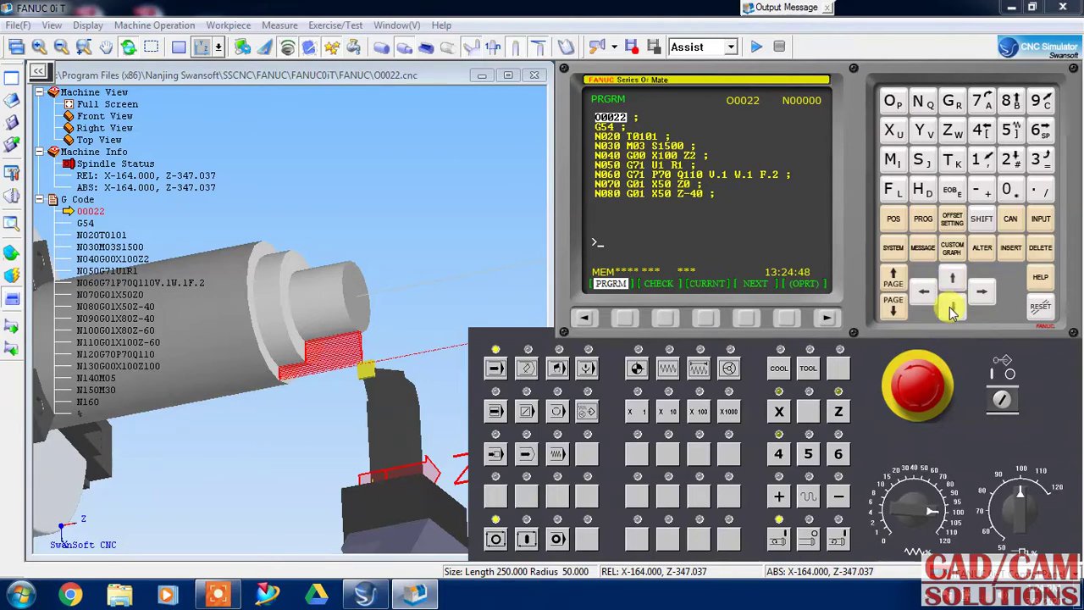
{"action": "left_click", "coordinate": [526, 368]}
{"action": "left_click", "coordinate": [953, 309]}
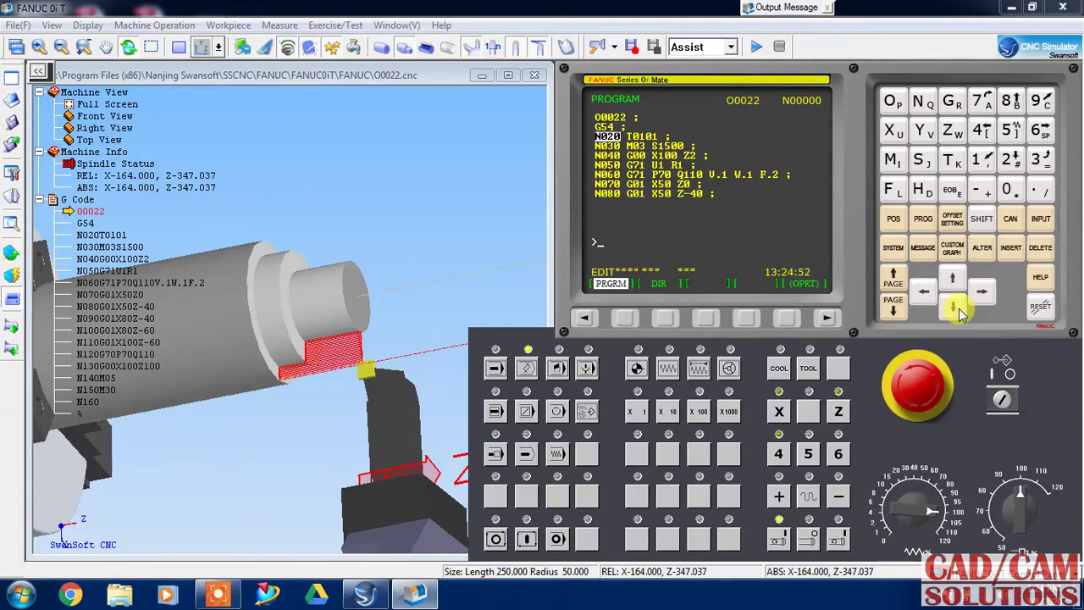
{"action": "left_click", "coordinate": [960, 310]}
{"action": "left_click", "coordinate": [953, 280]}
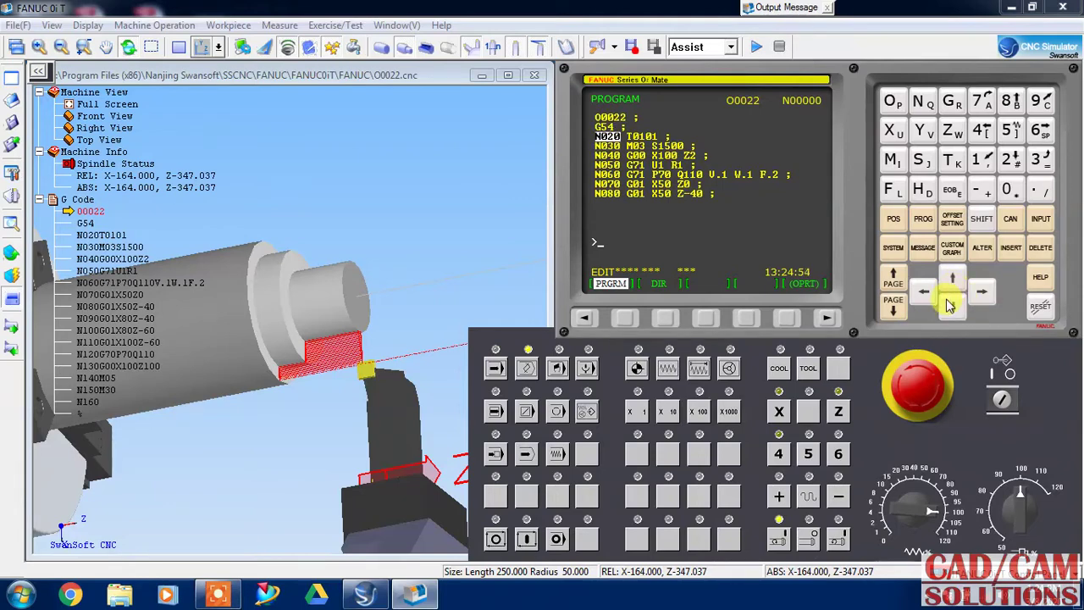
Examine the work coordinate offsets from G54 through G59, finishing with the cursor on the G57 X value
{"action": "left_click", "coordinate": [954, 224]}
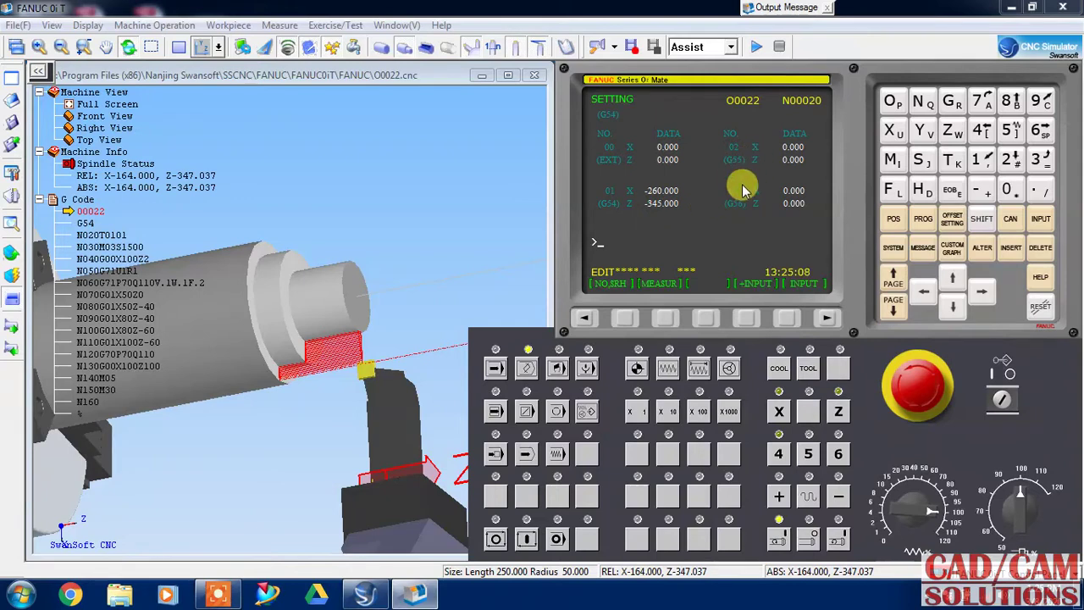
{"action": "left_click", "coordinate": [963, 312]}
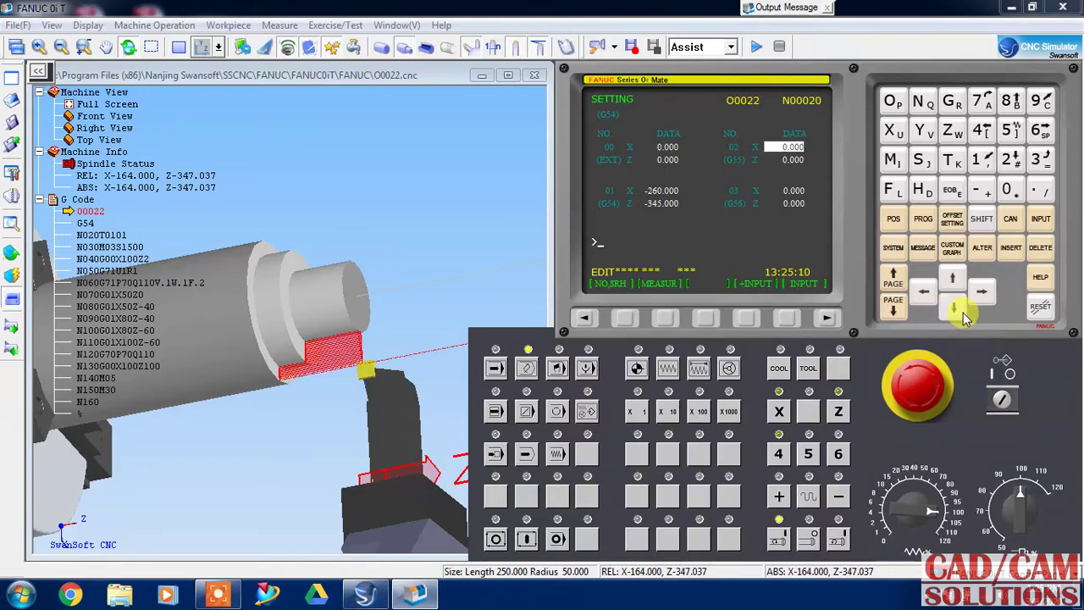
{"action": "left_click", "coordinate": [963, 312]}
{"action": "left_click", "coordinate": [964, 312]}
{"action": "left_click", "coordinate": [963, 311]}
{"action": "left_click", "coordinate": [963, 312]}
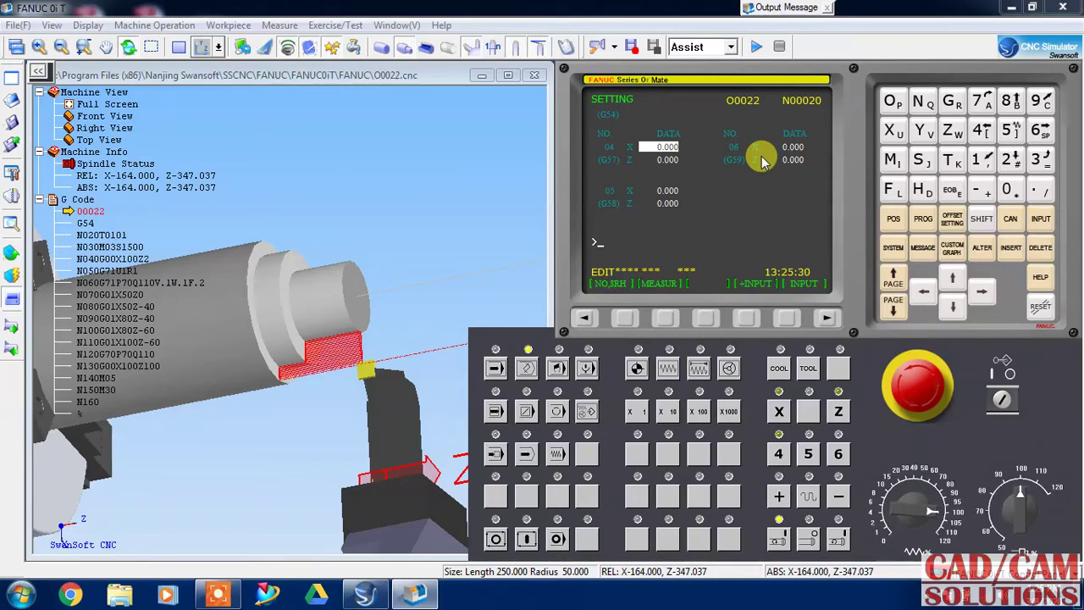
{"action": "left_click", "coordinate": [952, 278]}
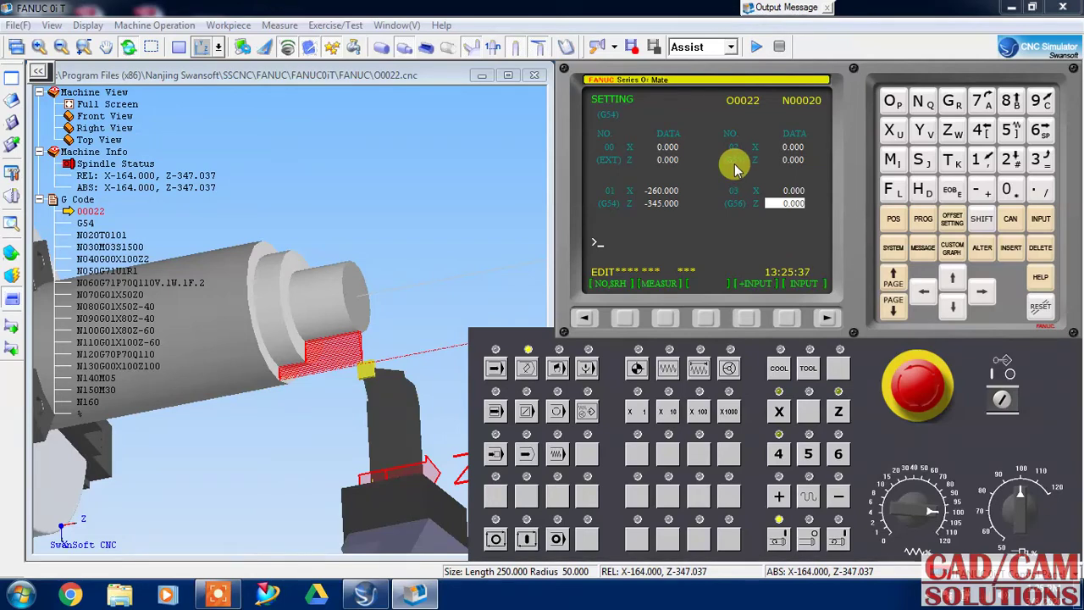
{"action": "left_click", "coordinate": [953, 310]}
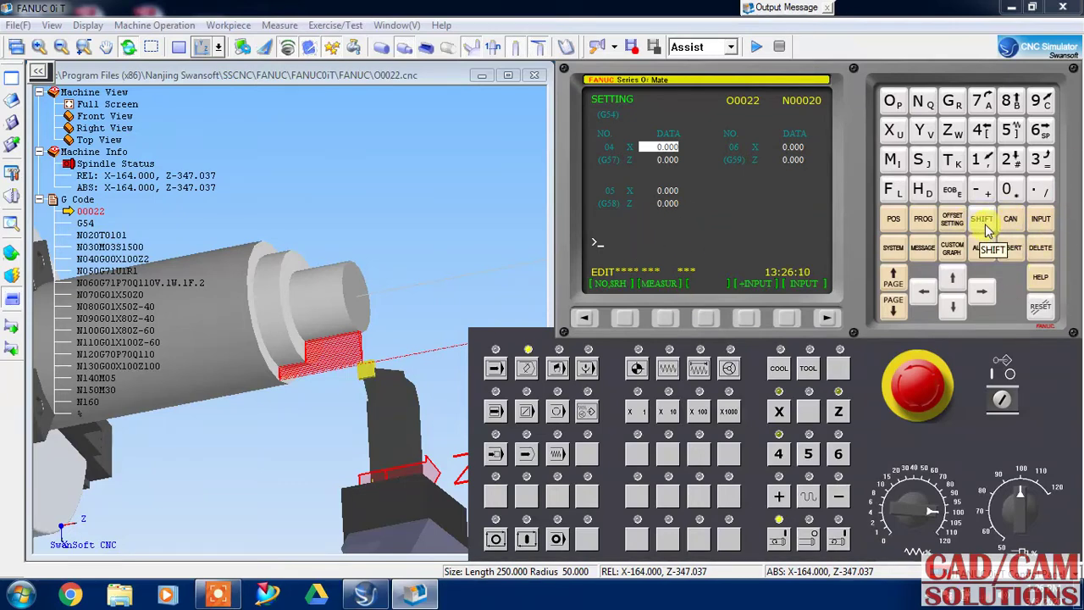
Return to the program page, enter the address N on the input line and cancel the entry
{"action": "left_click", "coordinate": [923, 219]}
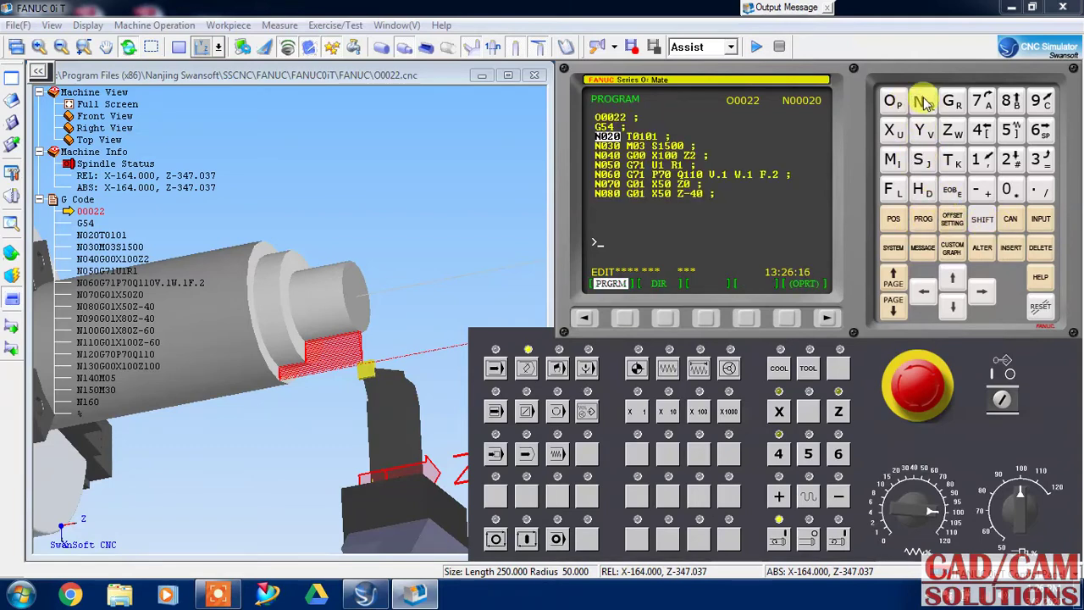
{"action": "left_click", "coordinate": [923, 103]}
{"action": "left_click", "coordinate": [1007, 218]}
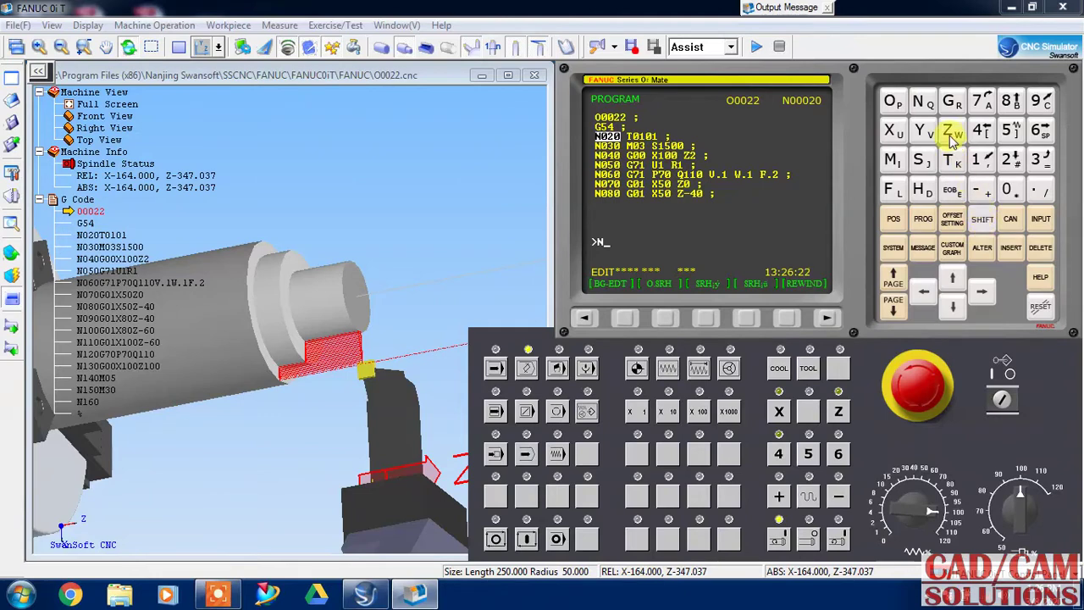
{"action": "left_click", "coordinate": [927, 103]}
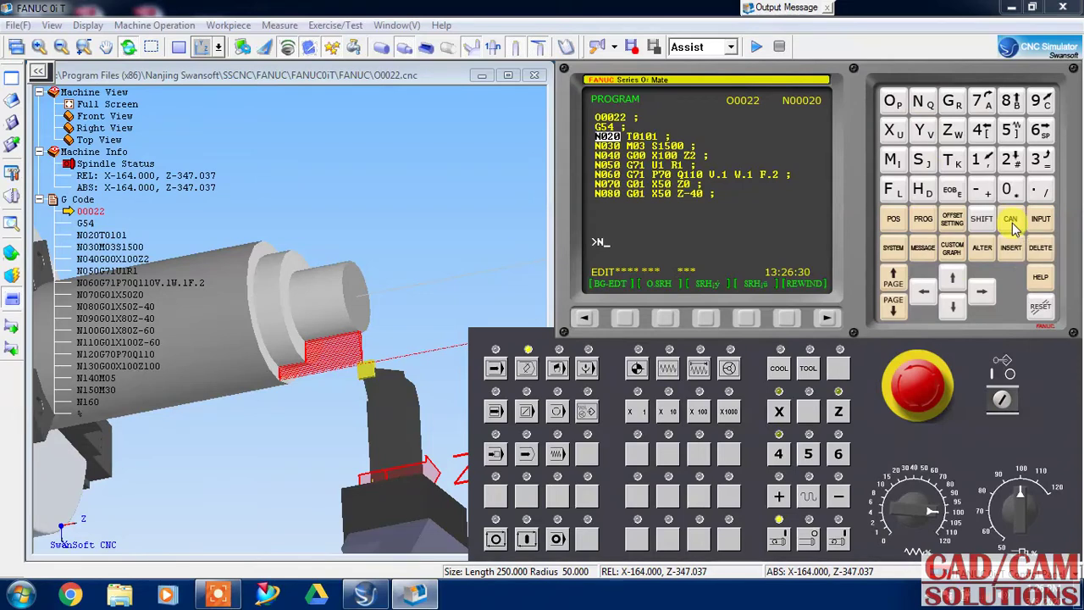
{"action": "left_click", "coordinate": [1013, 222]}
Set the G57 X work offset to 2 and restore it to 0
{"action": "left_click", "coordinate": [953, 220]}
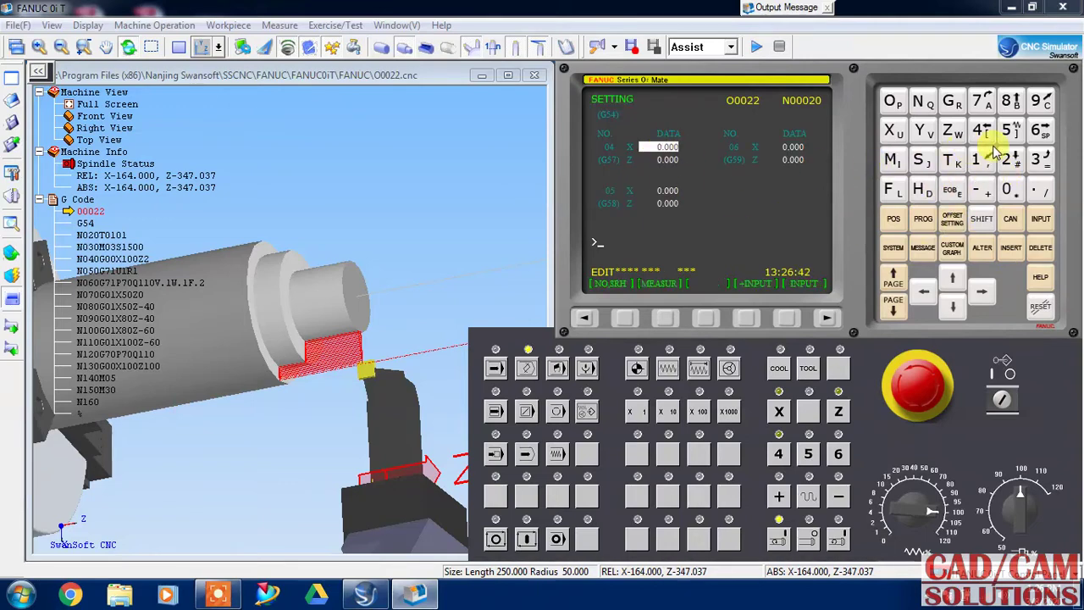
{"action": "type", "text": "2"}
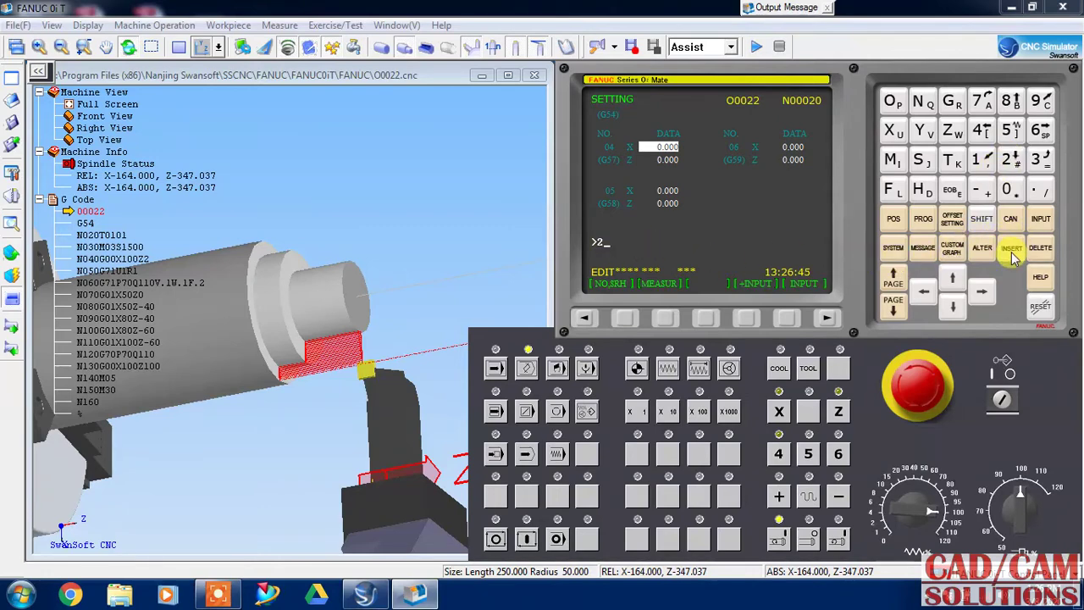
{"action": "left_click", "coordinate": [1041, 220]}
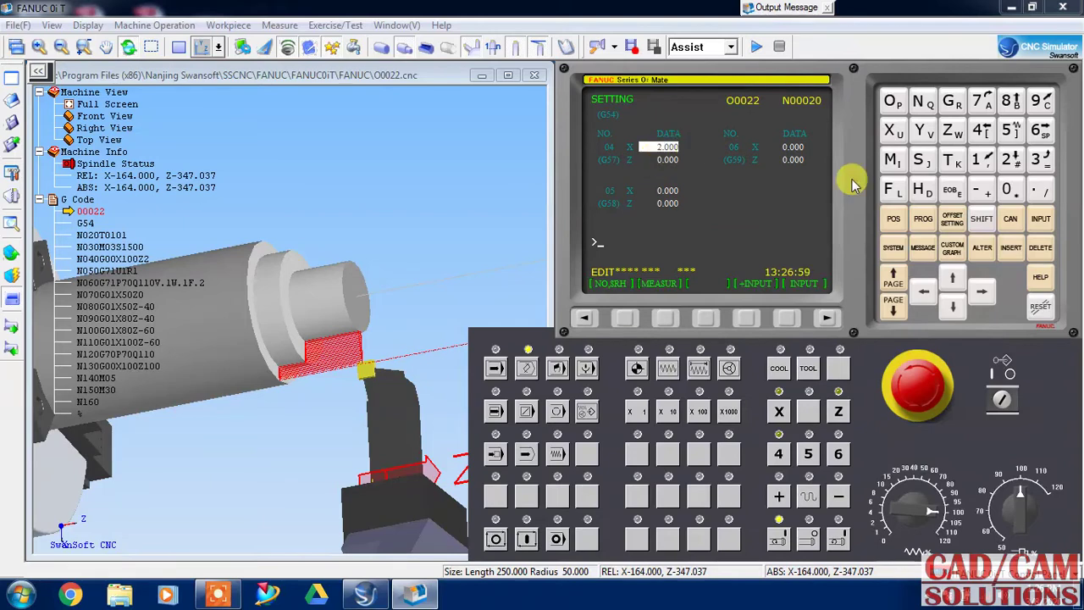
{"action": "left_click", "coordinate": [1008, 191]}
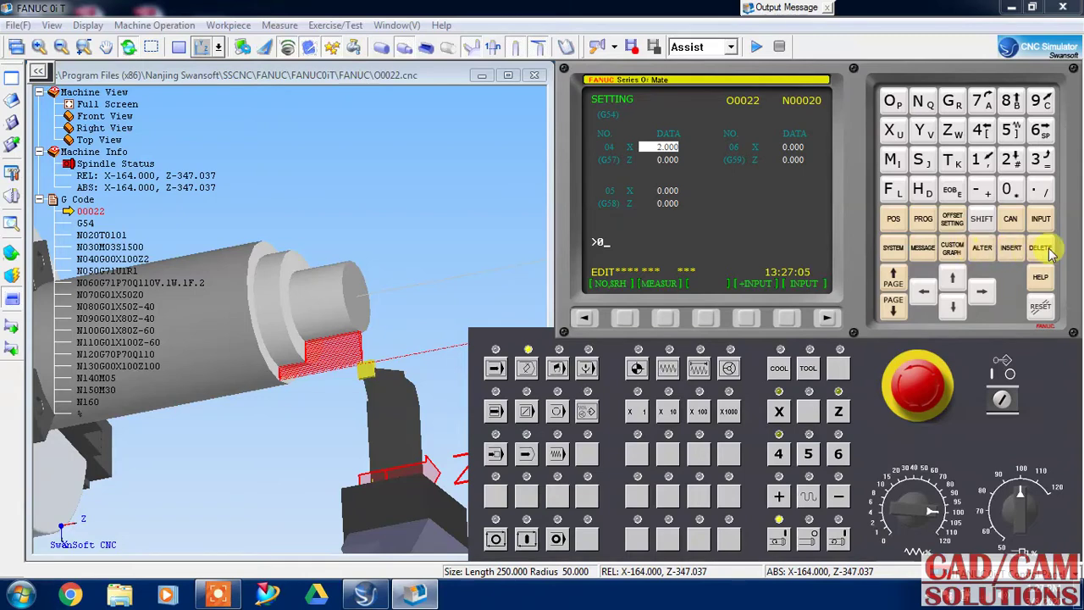
{"action": "left_click", "coordinate": [1041, 218]}
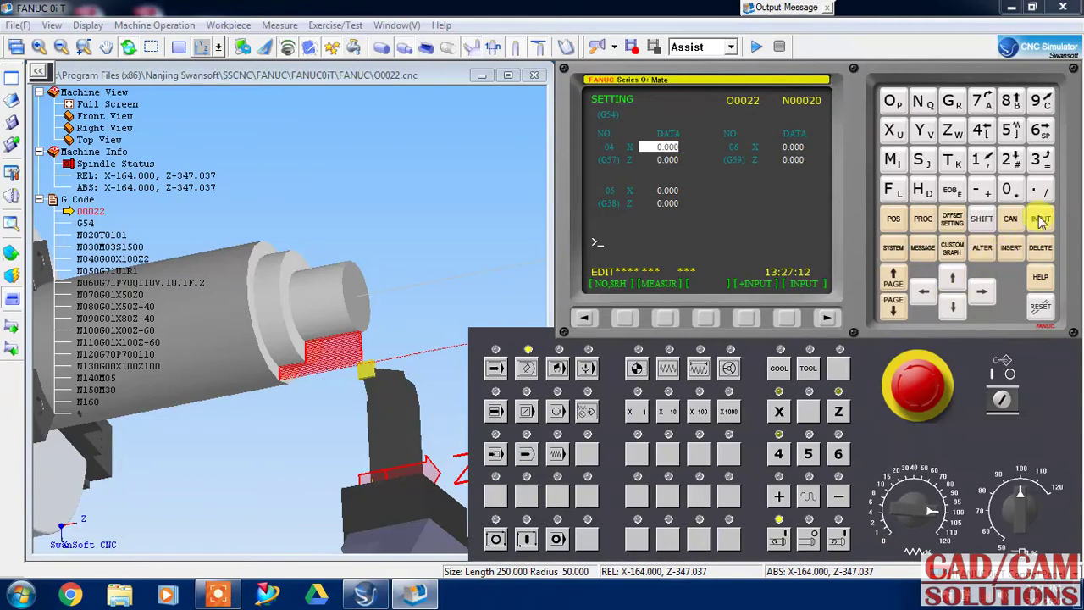
Inspect the system parameter page and the alarm and operator message pages, moving the control display for a clearer layout
{"action": "left_click", "coordinate": [892, 251]}
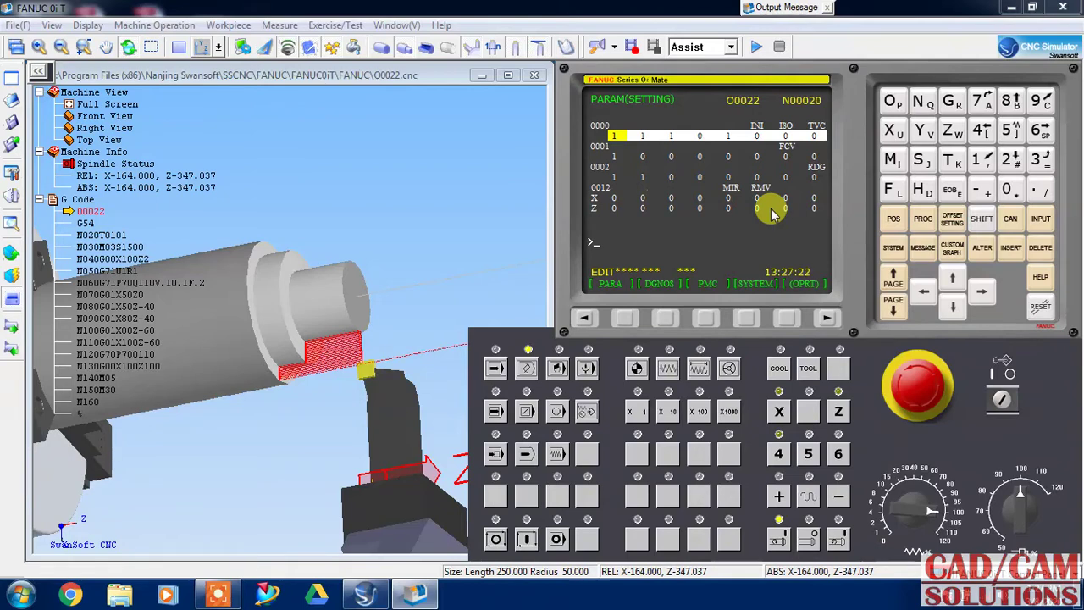
{"action": "left_click", "coordinate": [924, 251]}
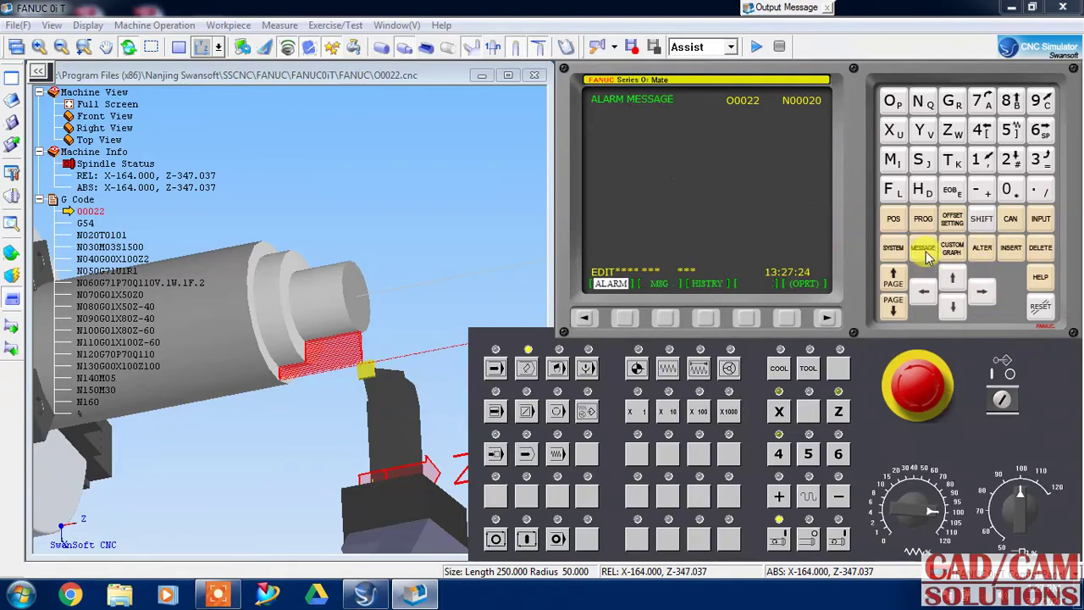
{"action": "left_click", "coordinate": [665, 317]}
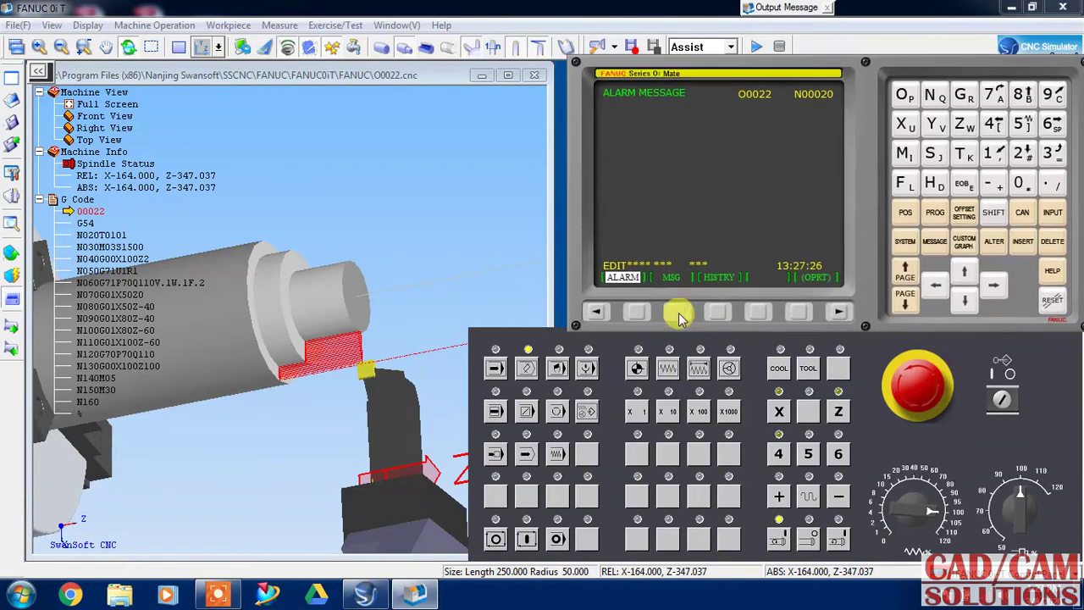
{"action": "left_click_drag", "start_coordinate": [758, 59], "coordinate": [641, 71]}
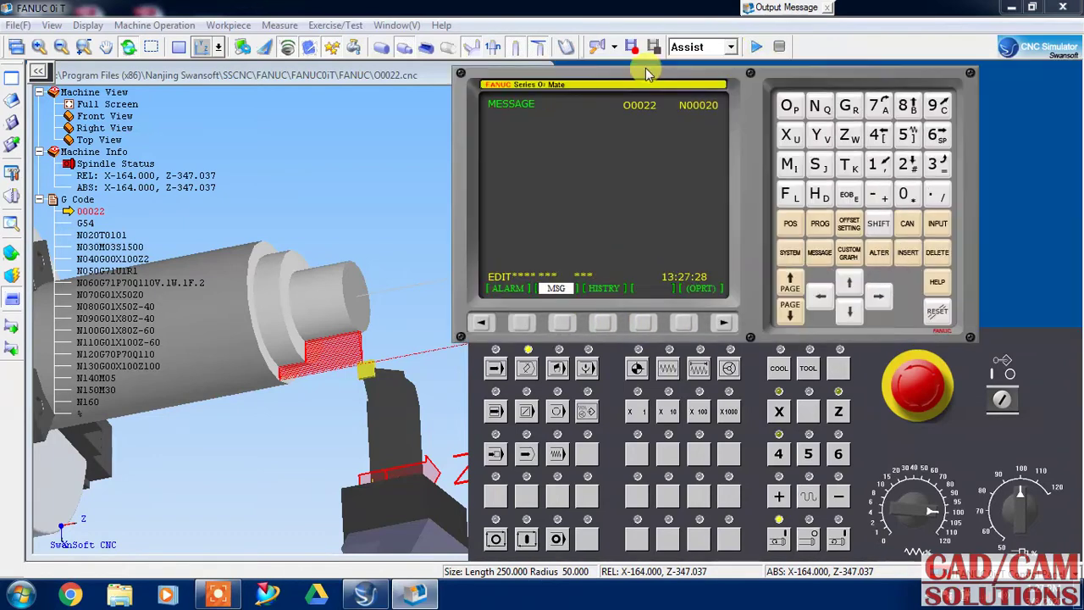
Engage the emergency stop with the operator message page showing, release it and engage it again
{"action": "left_click", "coordinate": [919, 385]}
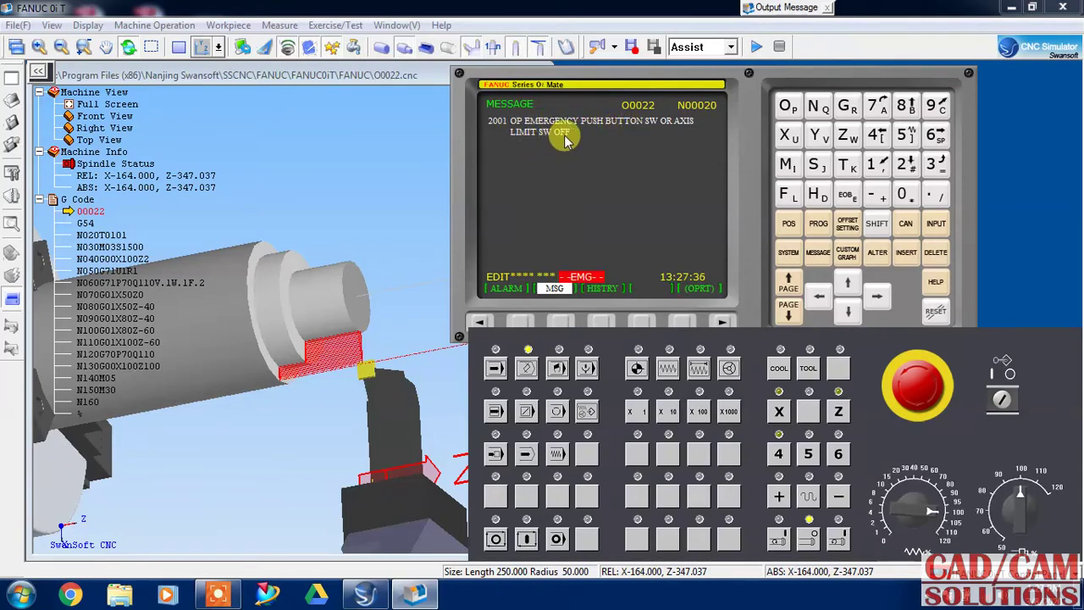
{"action": "left_click", "coordinate": [906, 378]}
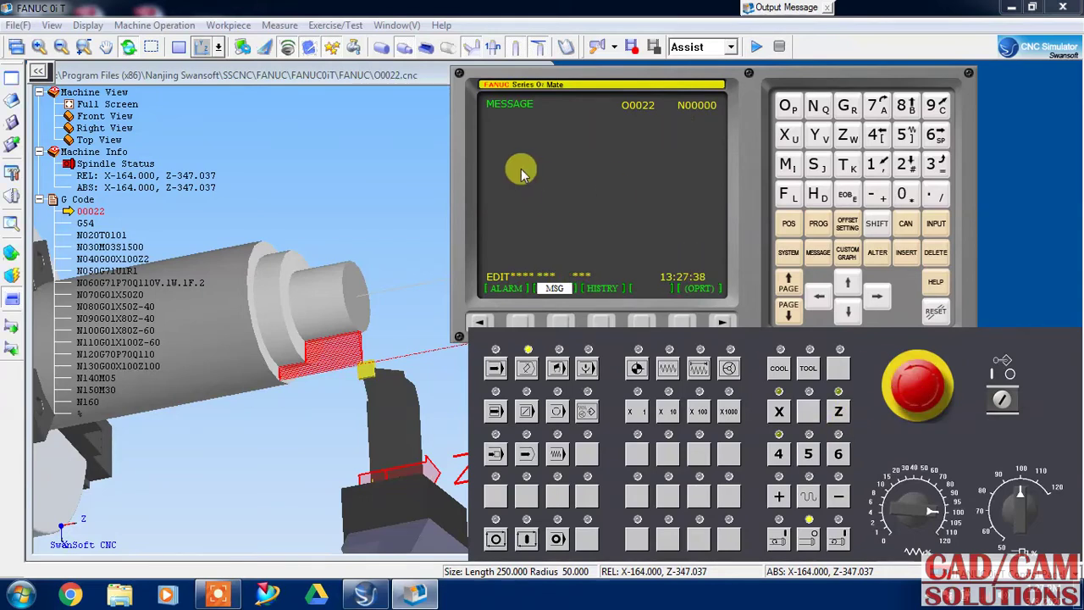
{"action": "left_click", "coordinate": [911, 376]}
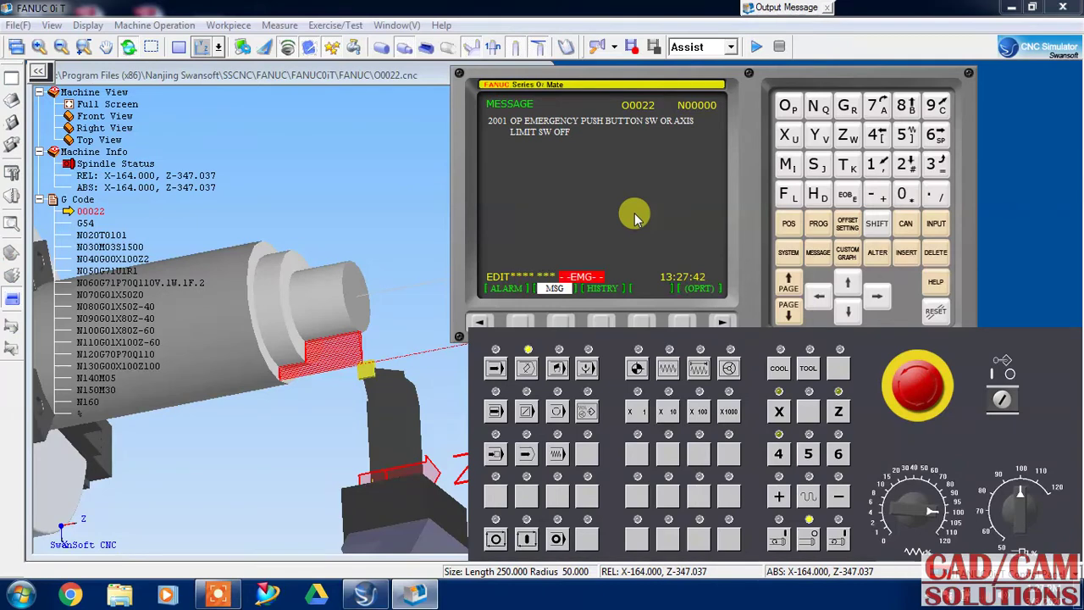
Return to the program page and move the cursor down to block N030 while the emergency stop is engaged
{"action": "left_click", "coordinate": [818, 223]}
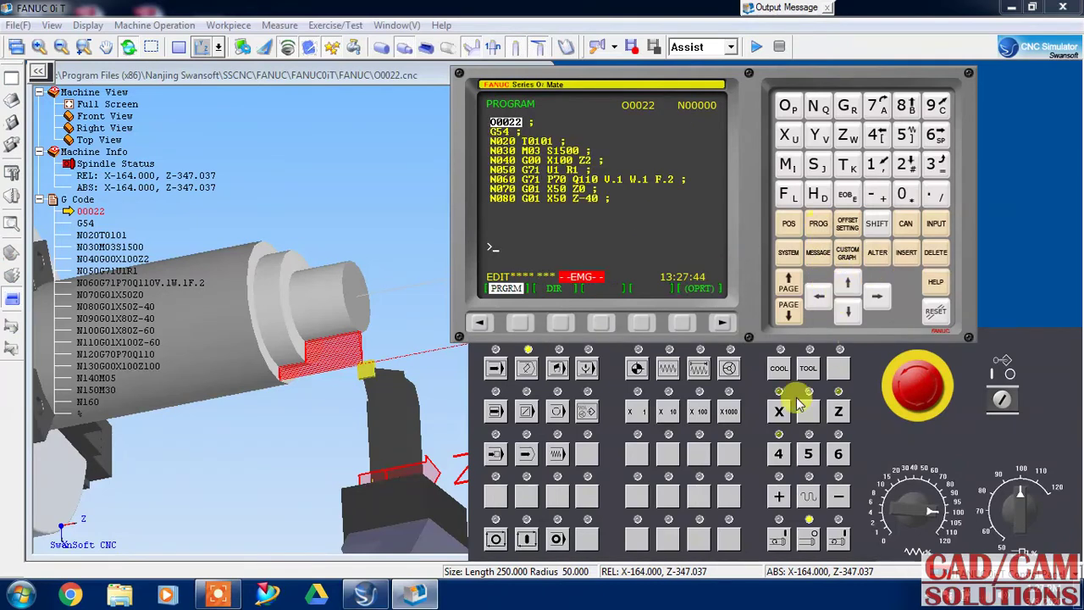
{"action": "left_click", "coordinate": [849, 312]}
{"action": "left_click", "coordinate": [849, 312]}
{"action": "left_click", "coordinate": [849, 312]}
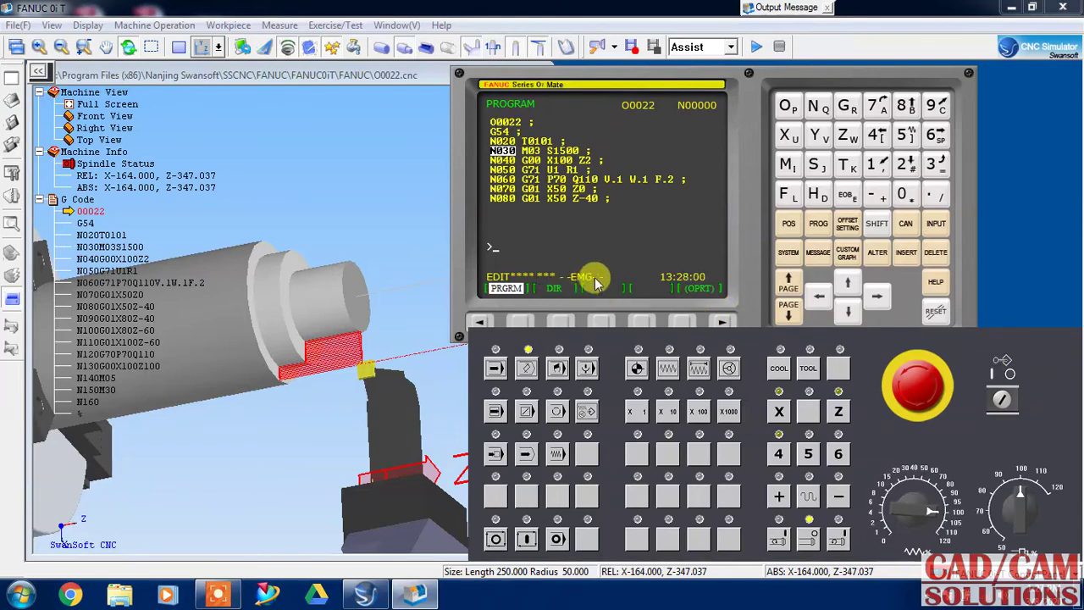
Show the operator message page again and release the emergency stop
{"action": "left_click", "coordinate": [820, 253]}
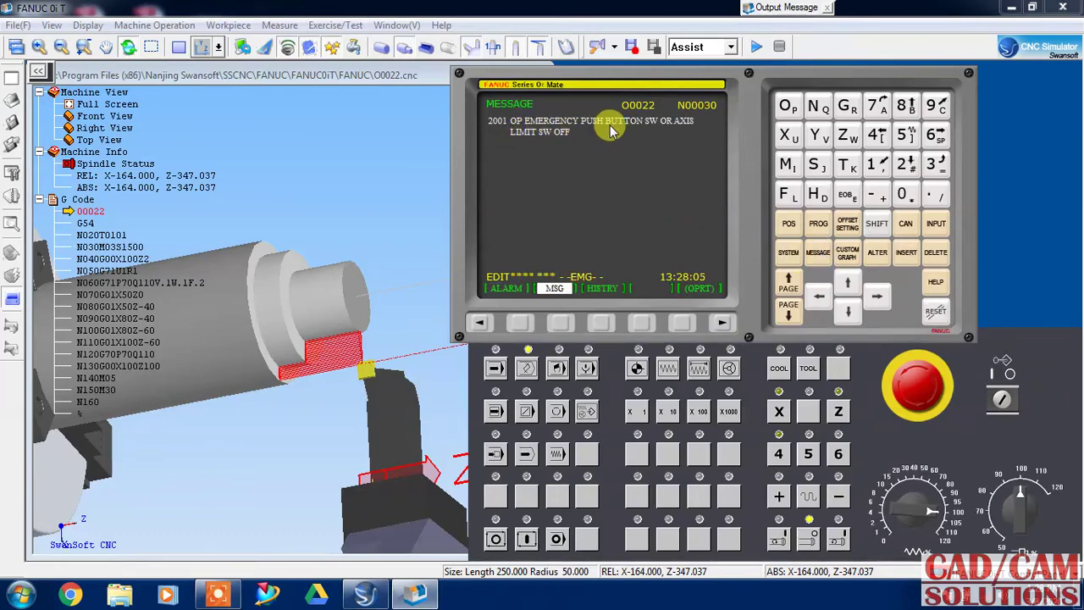
{"action": "left_click", "coordinate": [933, 402]}
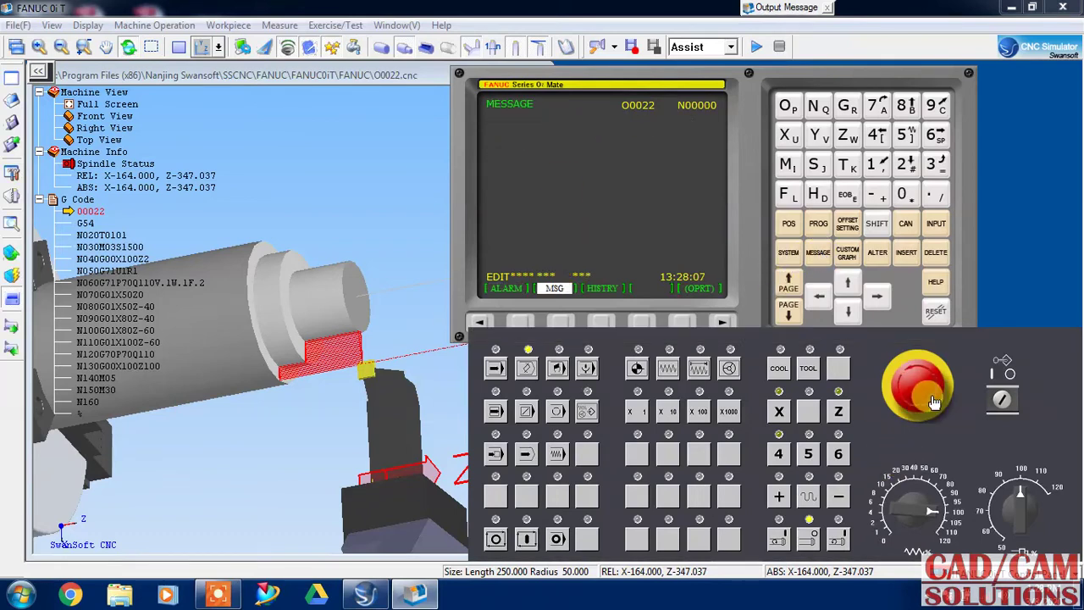
Switch the machine to memory mode and view the graph parameter page, followed by the program page
{"action": "left_click", "coordinate": [496, 367]}
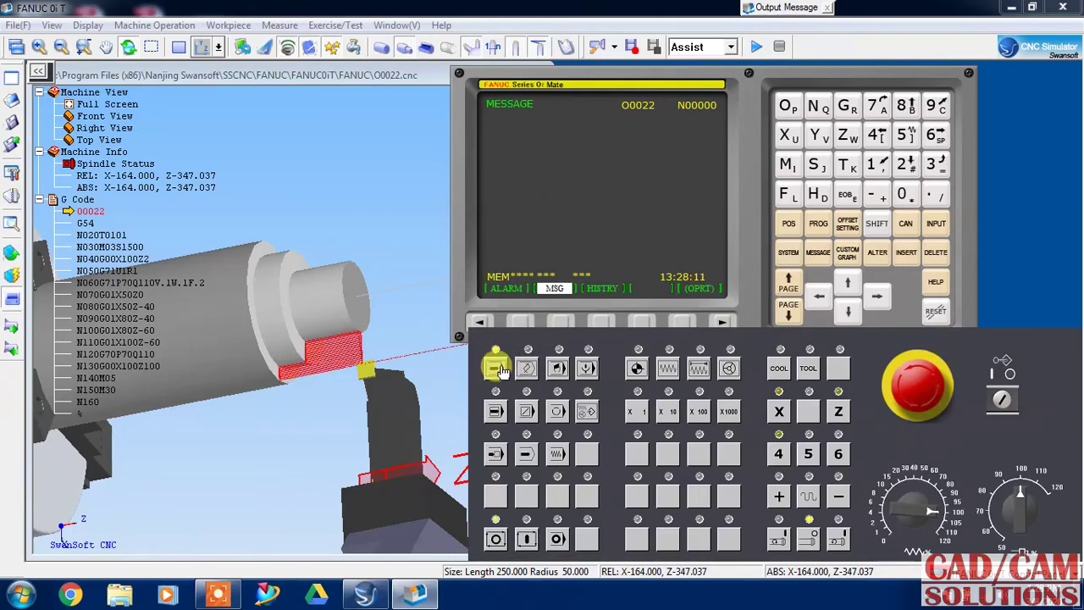
{"action": "left_click", "coordinate": [851, 260]}
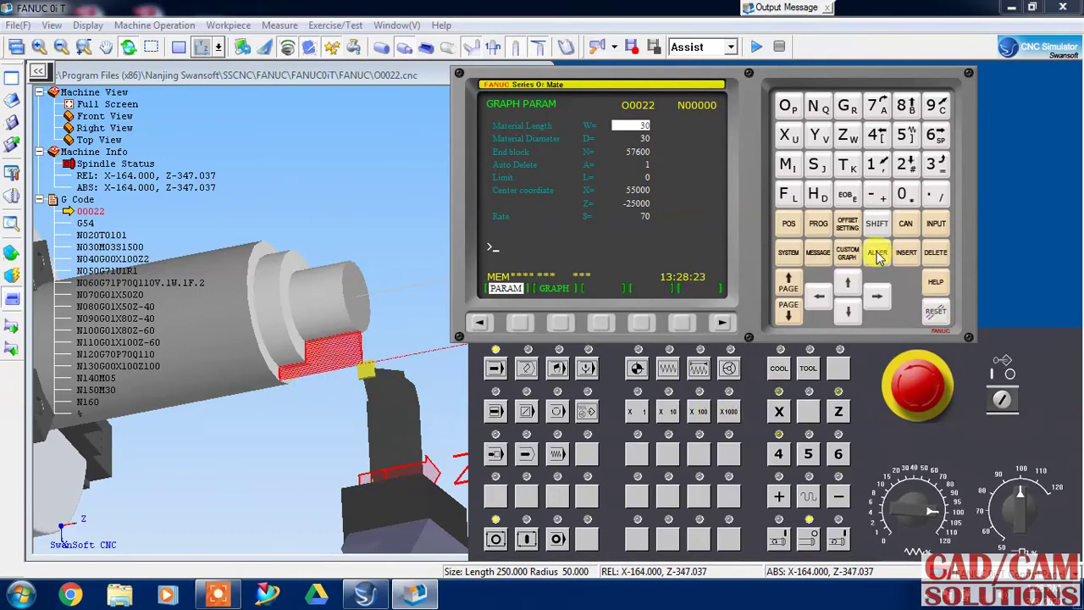
{"action": "left_click", "coordinate": [816, 225]}
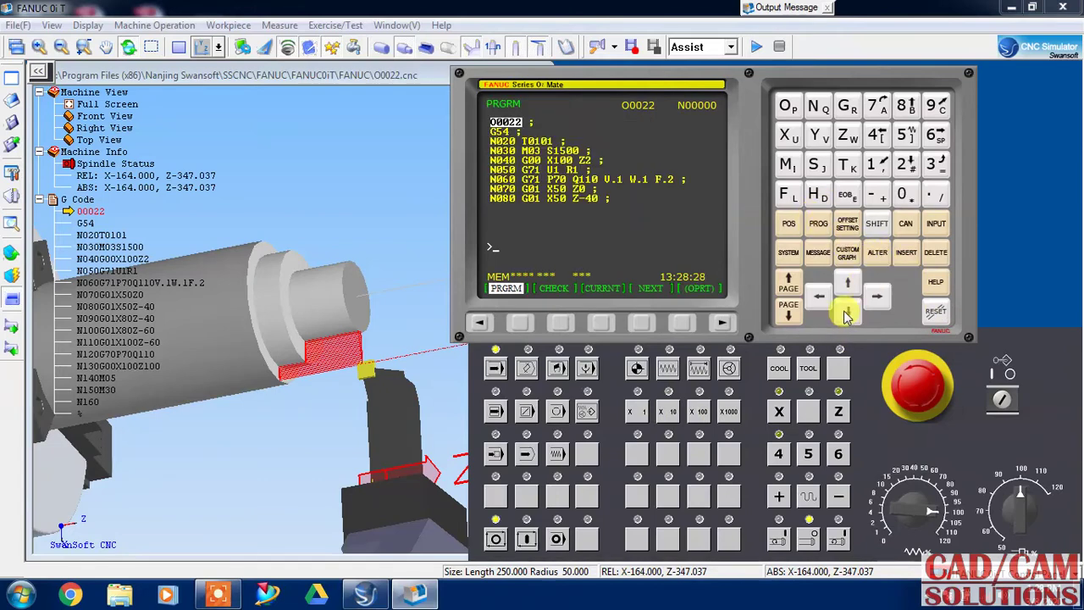
In edit mode, alter the block number N020 to N10 in program O0022
{"action": "left_click", "coordinate": [526, 367]}
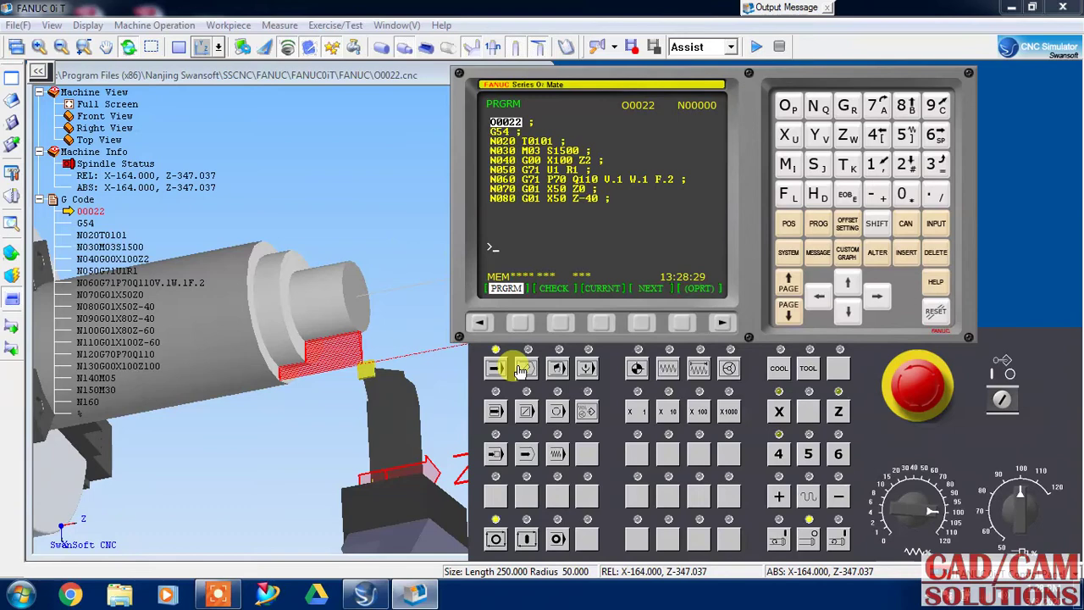
{"action": "left_click", "coordinate": [847, 311]}
{"action": "left_click", "coordinate": [846, 311]}
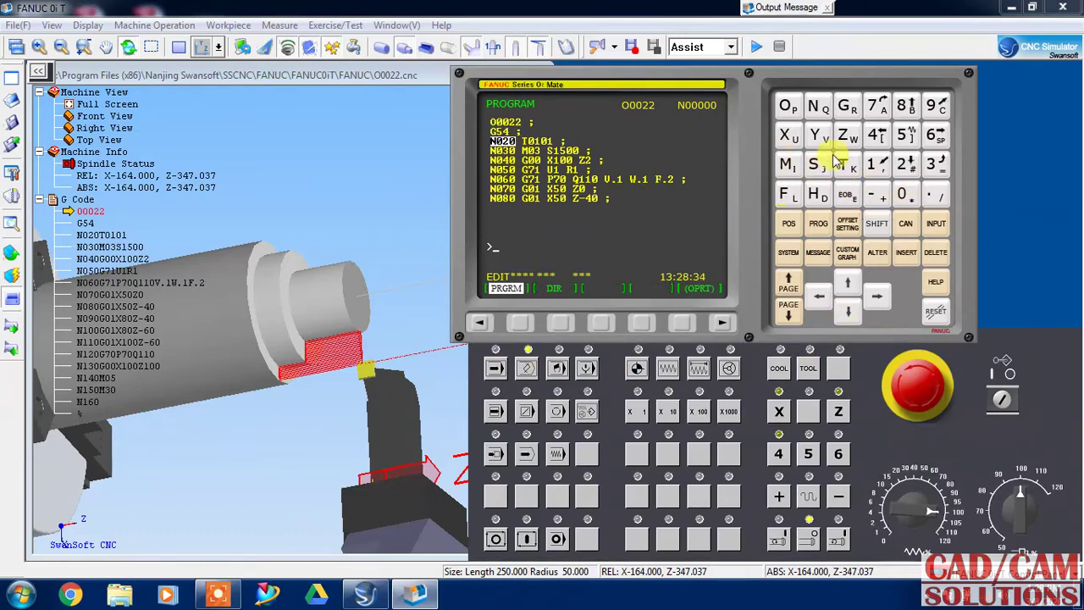
{"action": "left_click", "coordinate": [818, 106]}
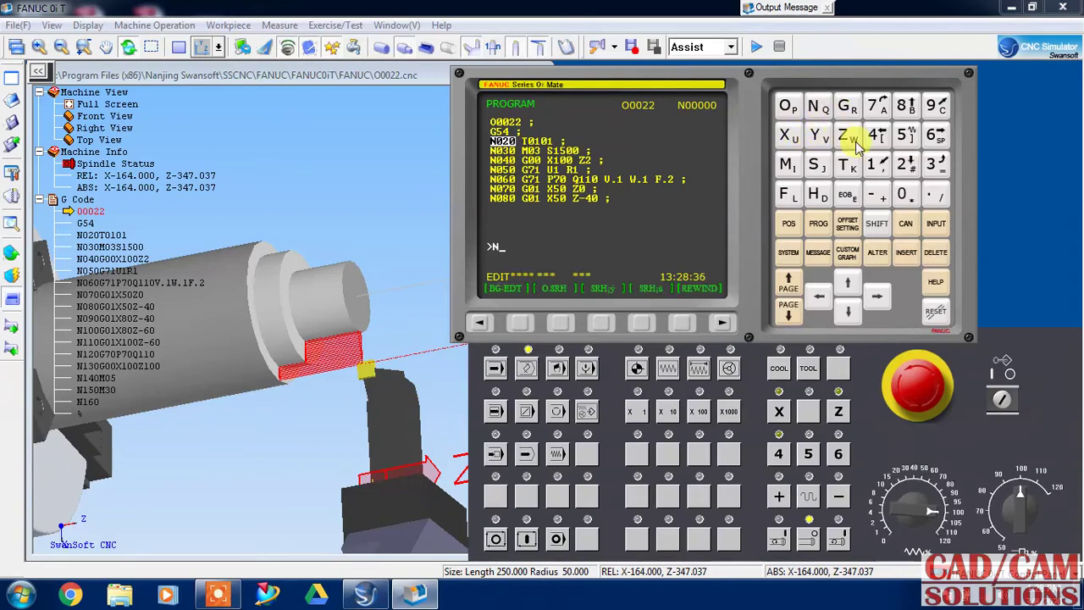
{"action": "left_click", "coordinate": [878, 164]}
{"action": "left_click", "coordinate": [892, 195]}
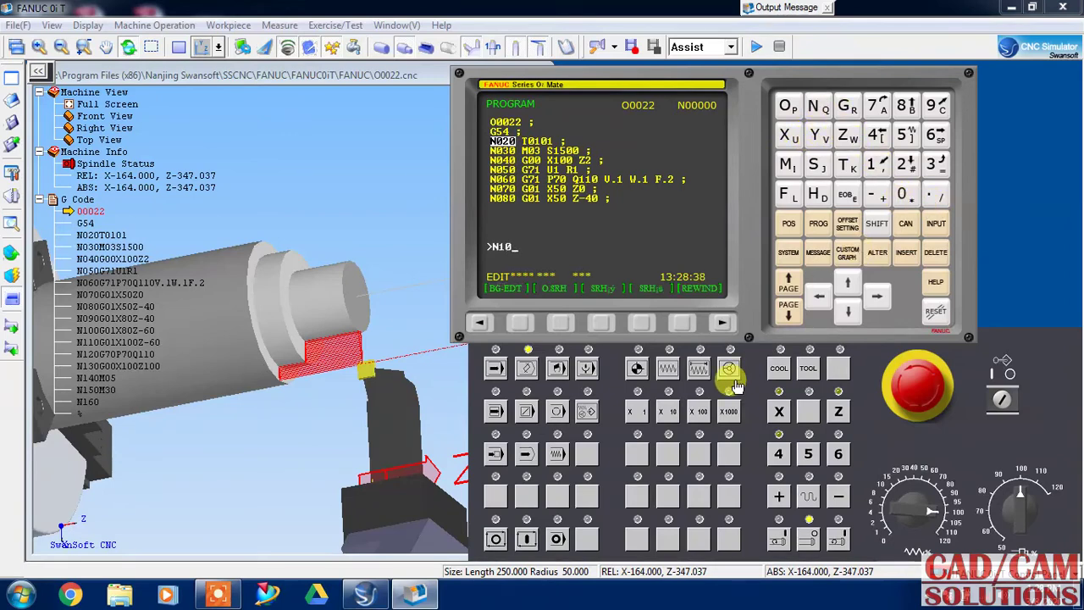
{"action": "left_click", "coordinate": [878, 252]}
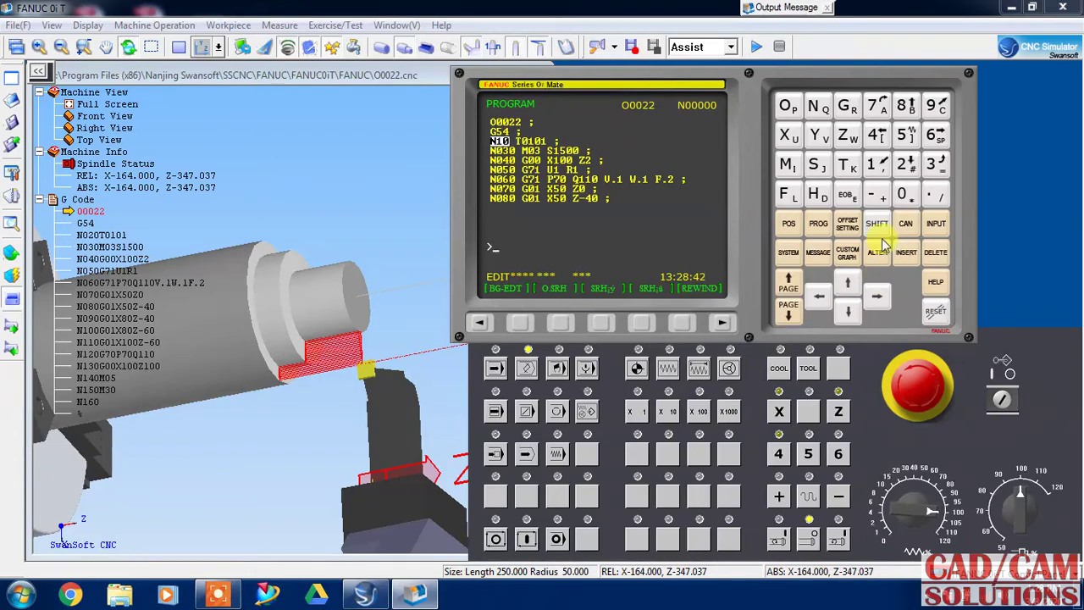
Insert the word N15 directly after N10 in the T0101 block
{"action": "left_click", "coordinate": [811, 106]}
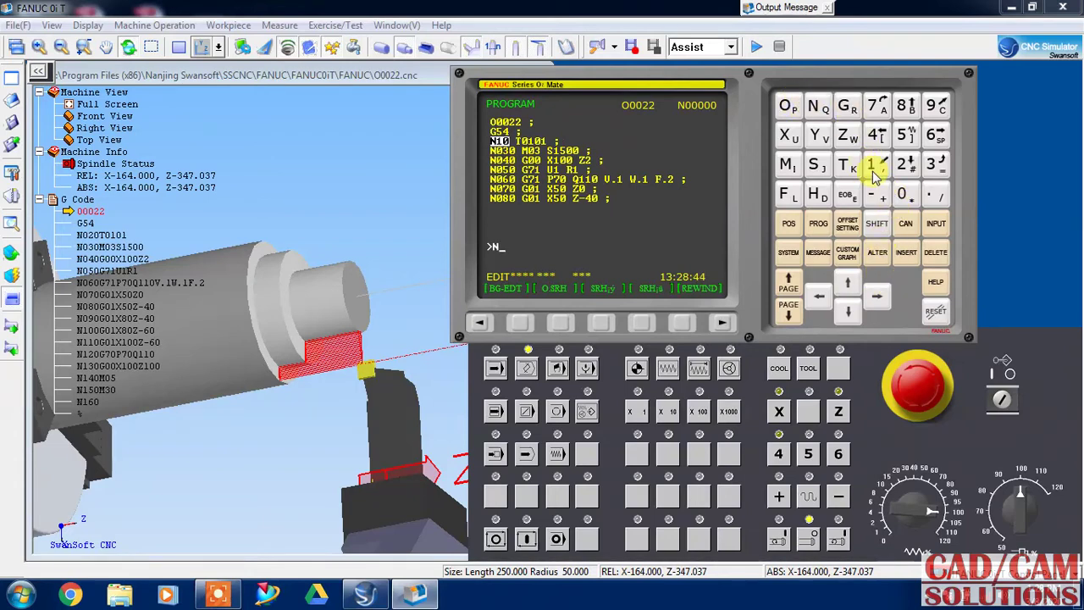
{"action": "left_click", "coordinate": [879, 167]}
{"action": "left_click", "coordinate": [907, 135]}
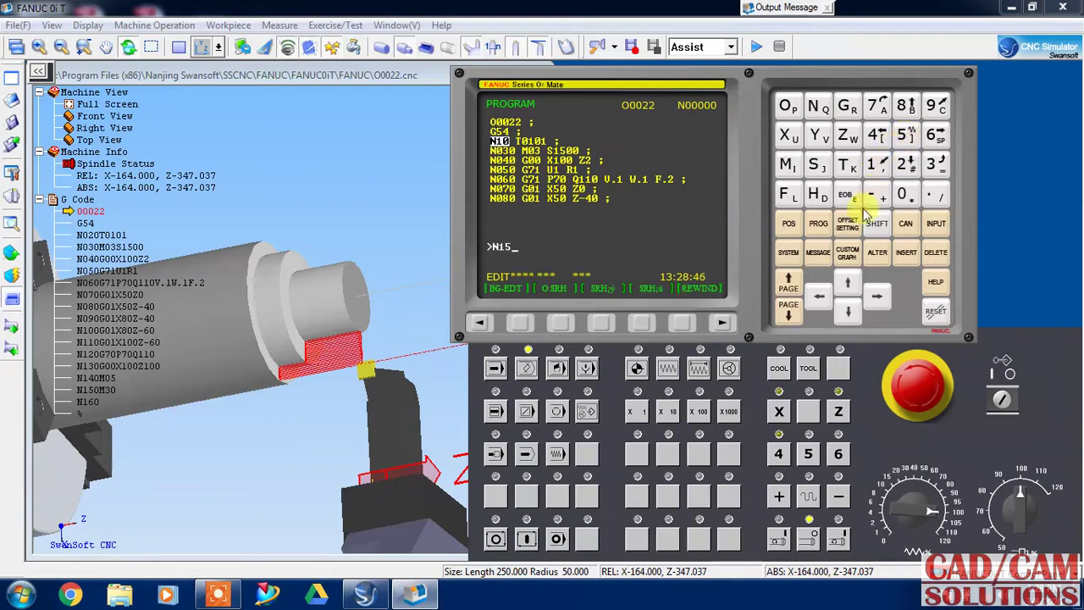
{"action": "left_click", "coordinate": [906, 252]}
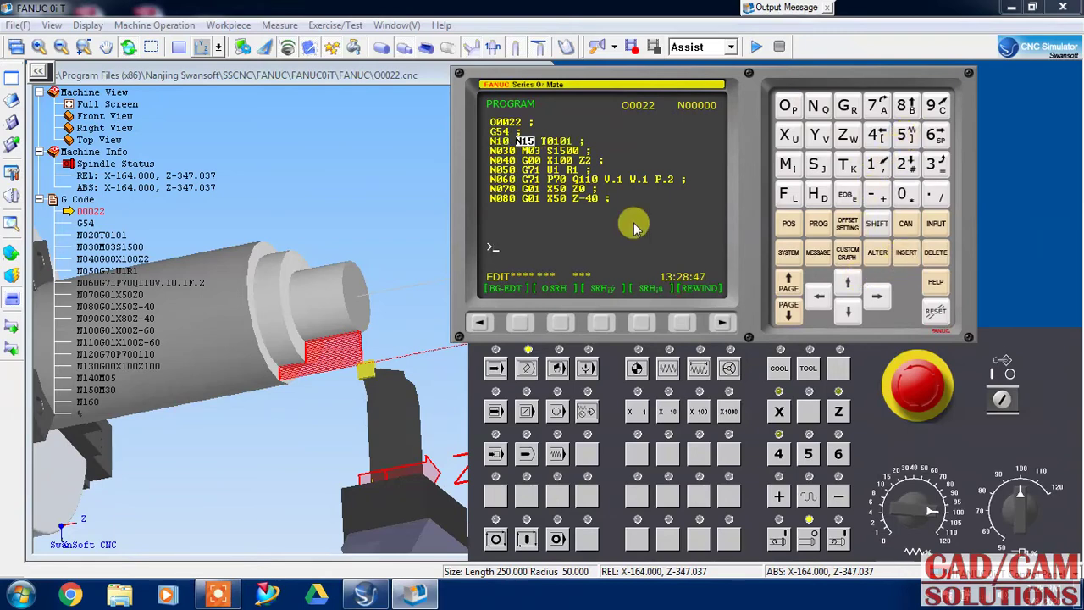
Delete the inserted word N15 from the N10 block and cancel the entry 1 on the input line
{"action": "left_click", "coordinate": [525, 141]}
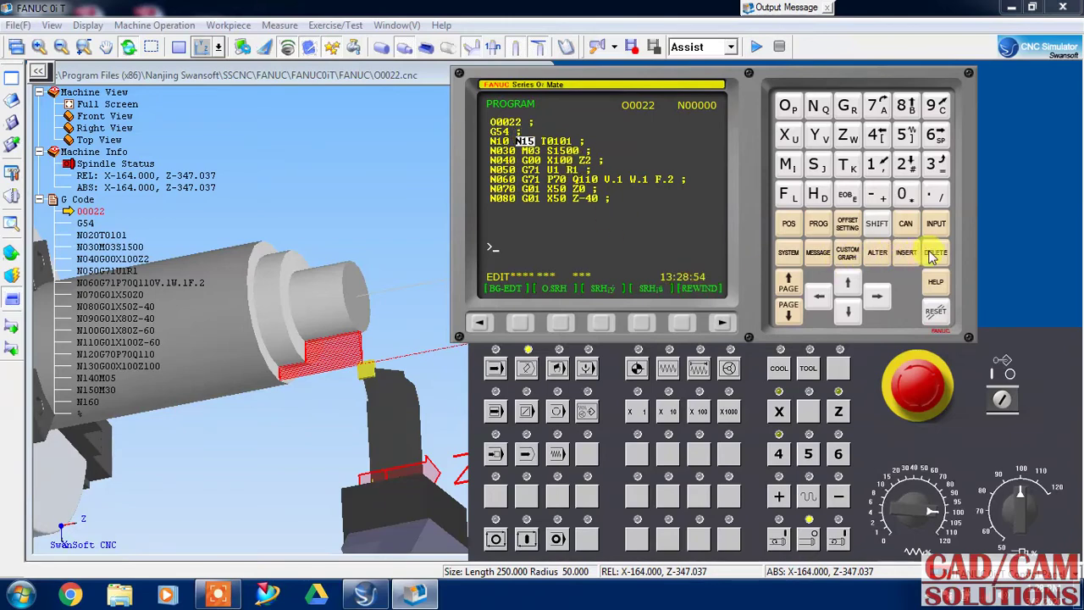
{"action": "left_click", "coordinate": [886, 168]}
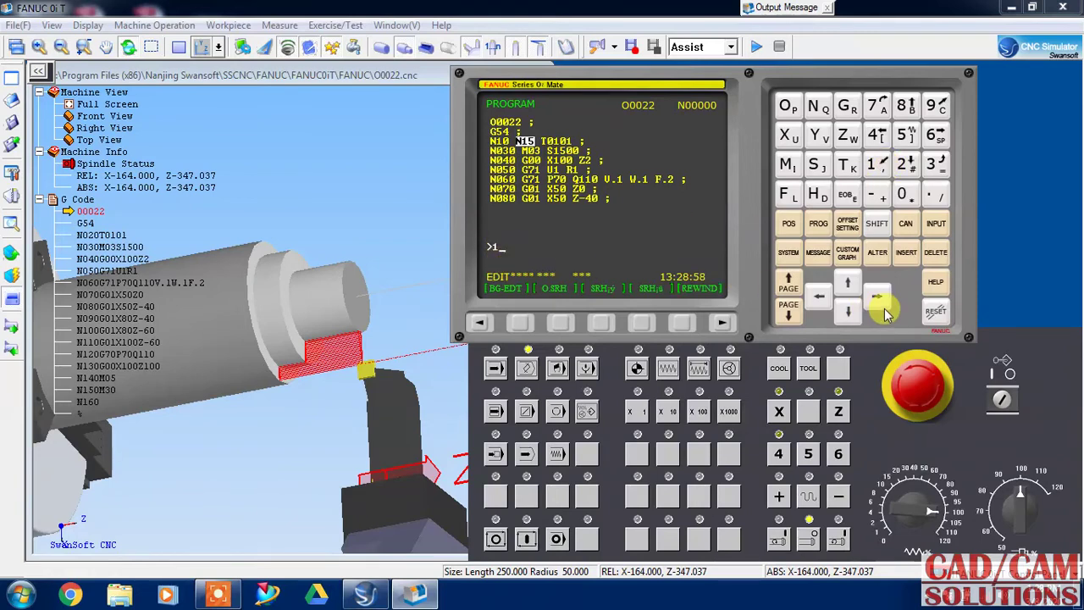
{"action": "left_click", "coordinate": [937, 253]}
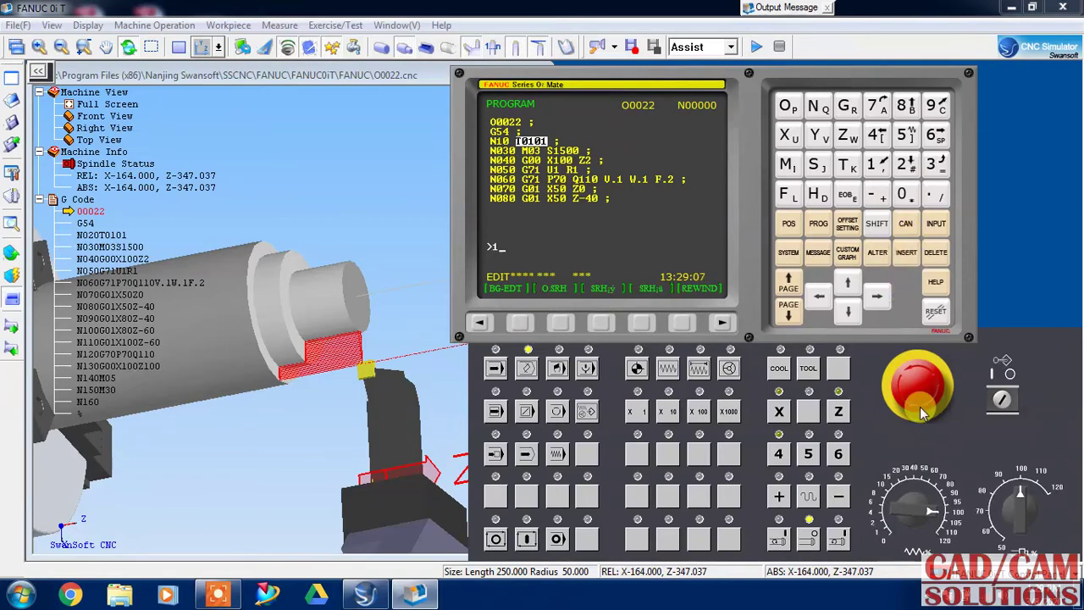
{"action": "left_click", "coordinate": [906, 223]}
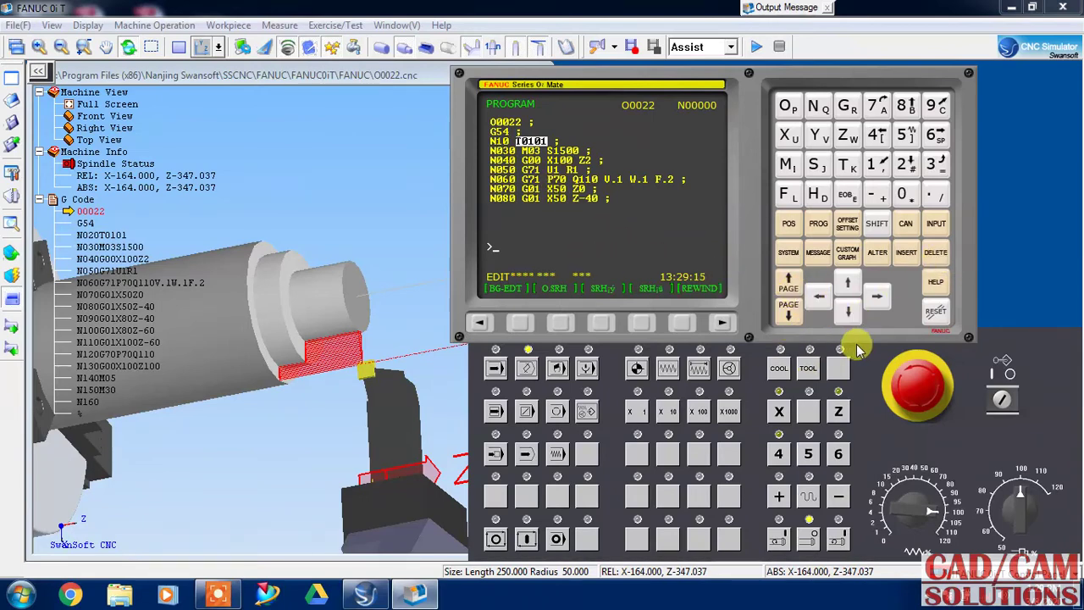
Page forward and back through program O0022, step the cursor between its words, and reset to the program start
{"action": "left_click", "coordinate": [788, 311]}
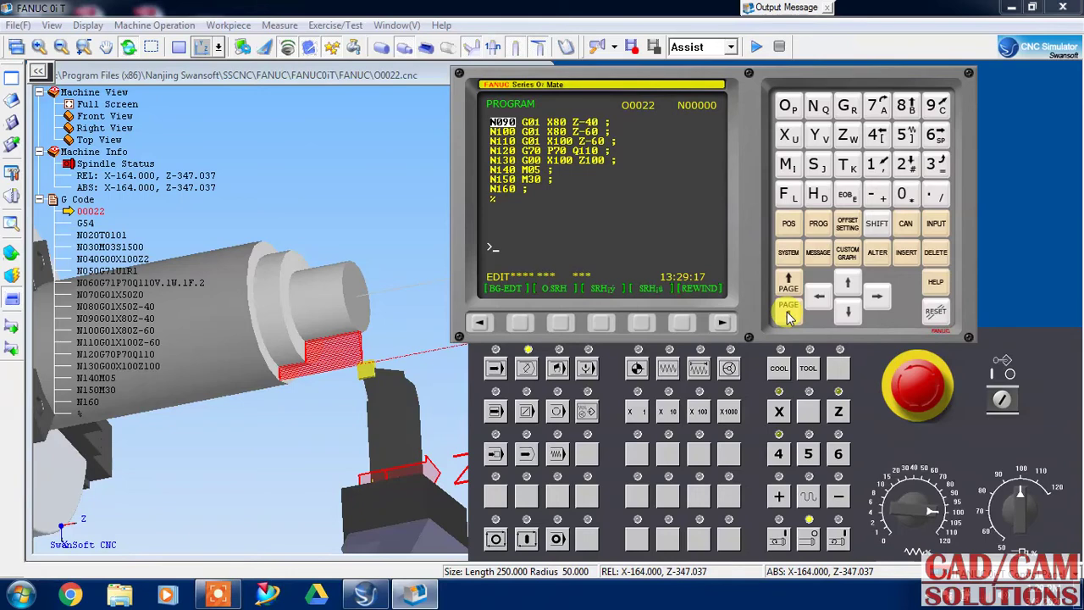
{"action": "left_click", "coordinate": [786, 284]}
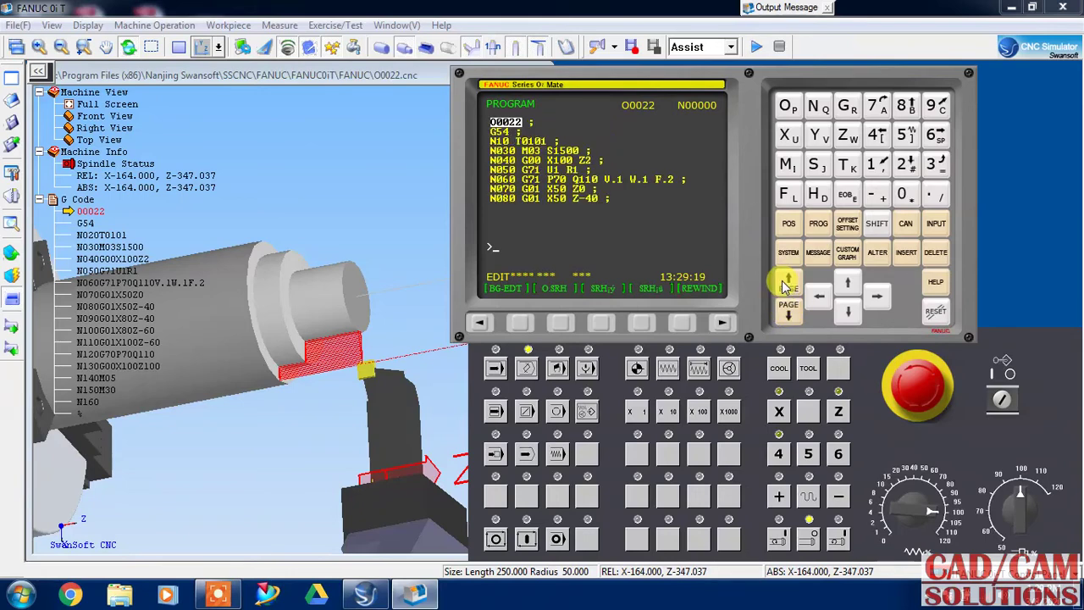
{"action": "left_click", "coordinate": [848, 313]}
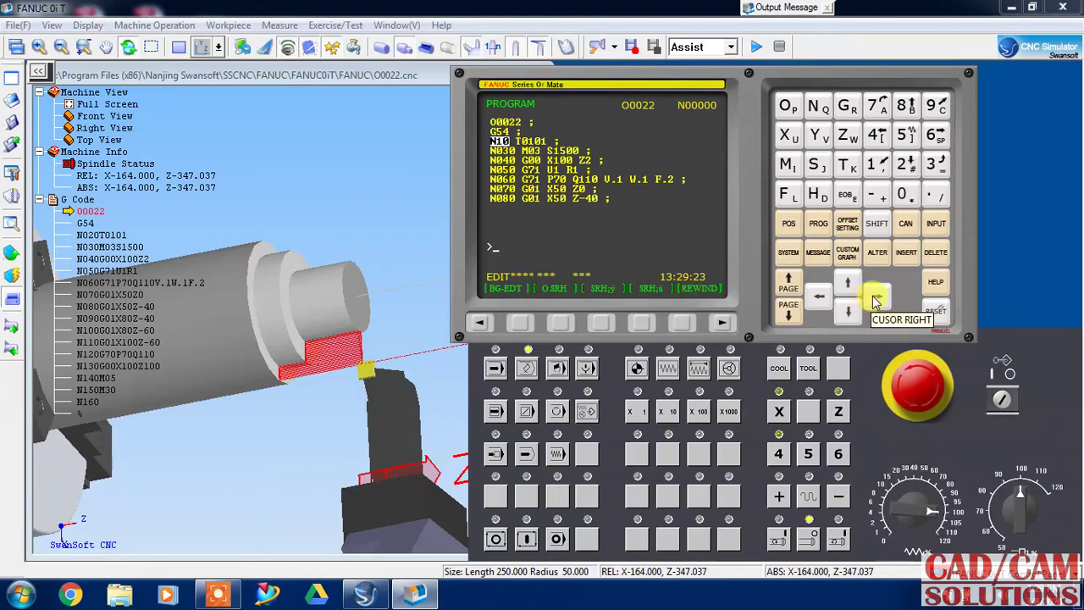
{"action": "left_click", "coordinate": [878, 296]}
{"action": "left_click", "coordinate": [830, 304]}
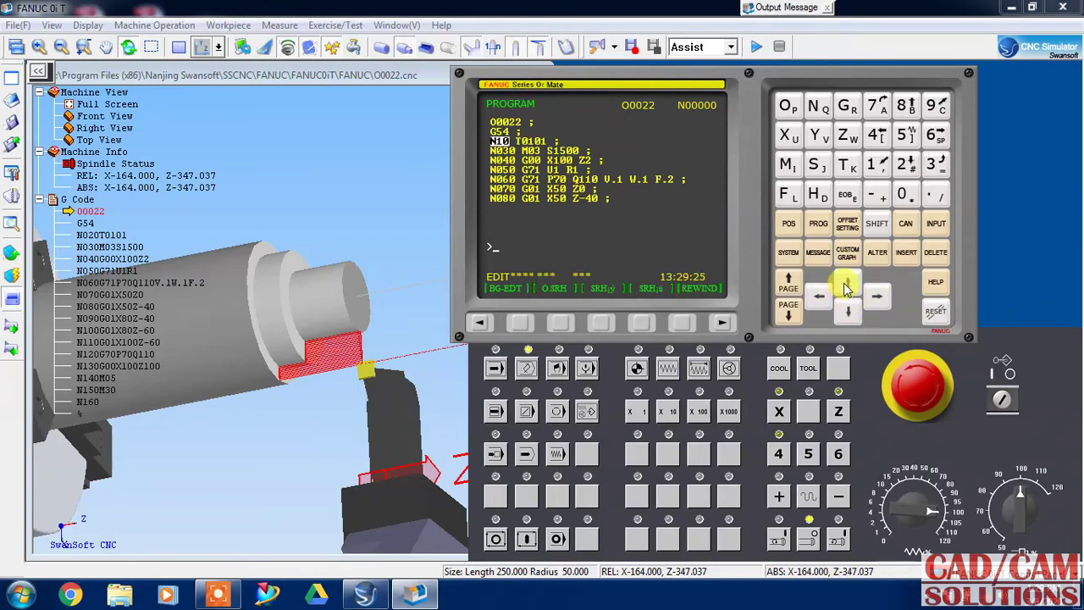
{"action": "left_click", "coordinate": [847, 284]}
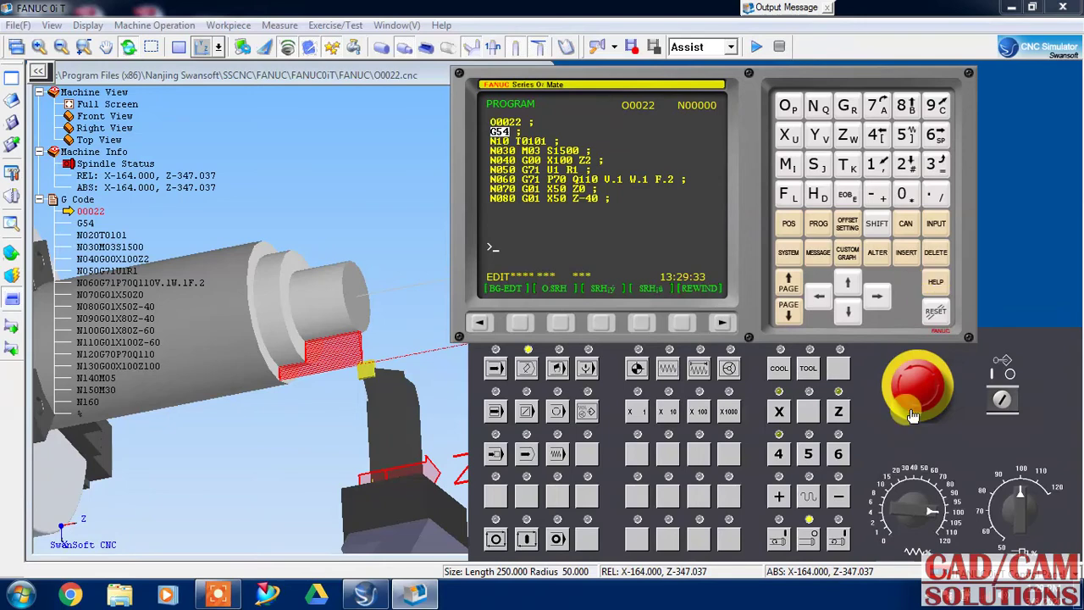
{"action": "left_click", "coordinate": [935, 315]}
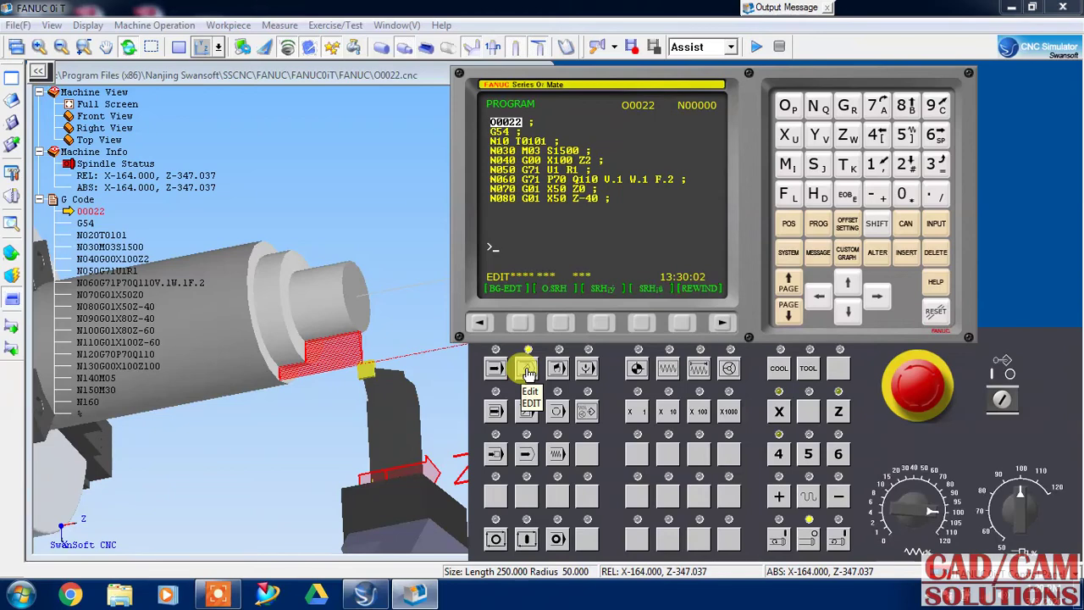
Create a new program O1111 in edit mode and move the cursor to the end-of-block line below its number
{"action": "left_click", "coordinate": [527, 371]}
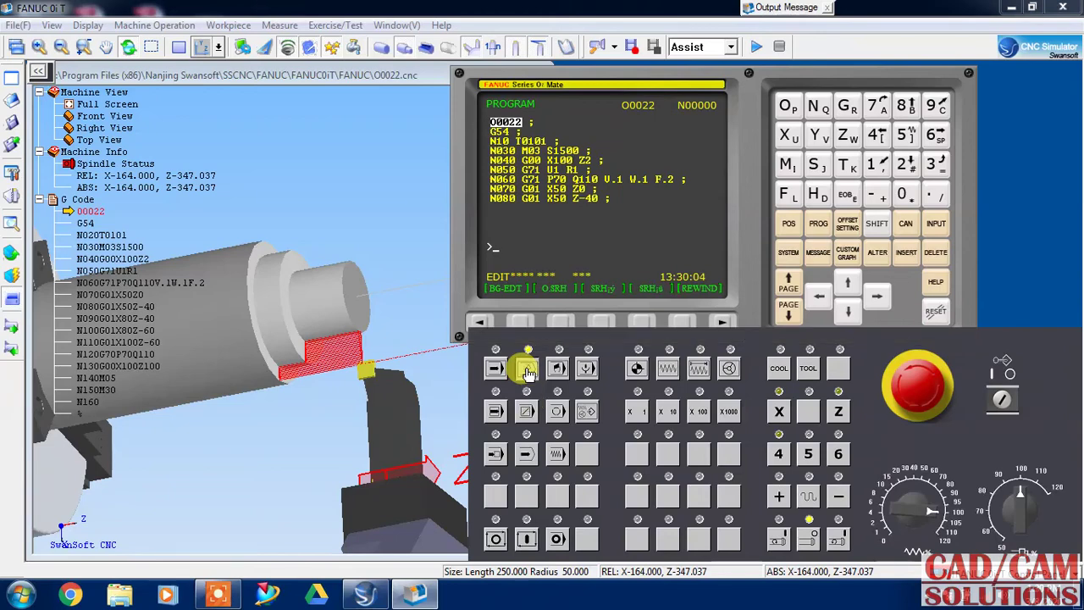
{"action": "left_click", "coordinate": [788, 106]}
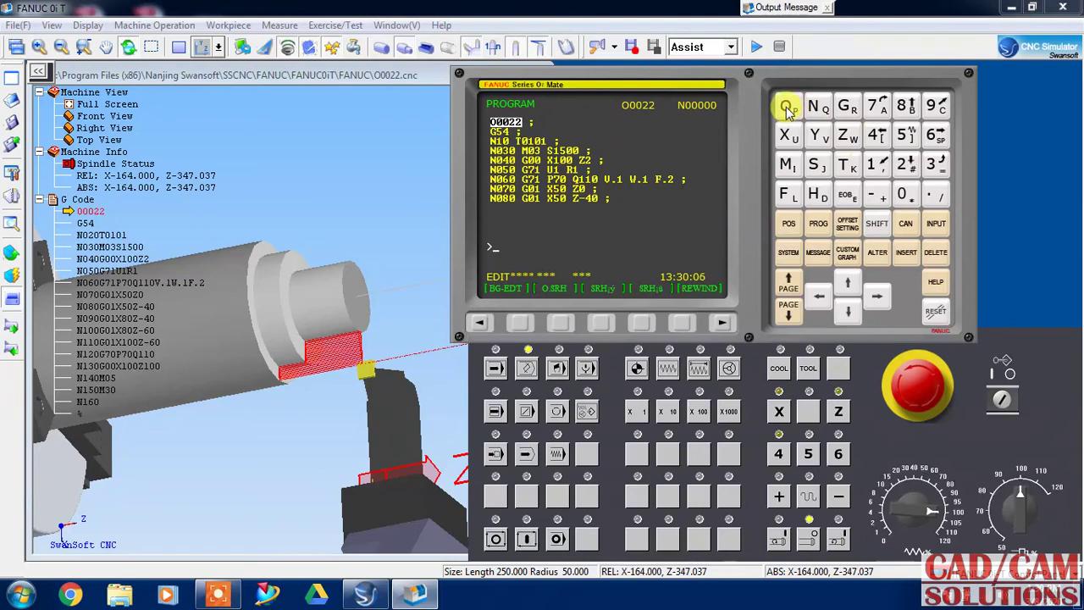
{"action": "left_click", "coordinate": [878, 166]}
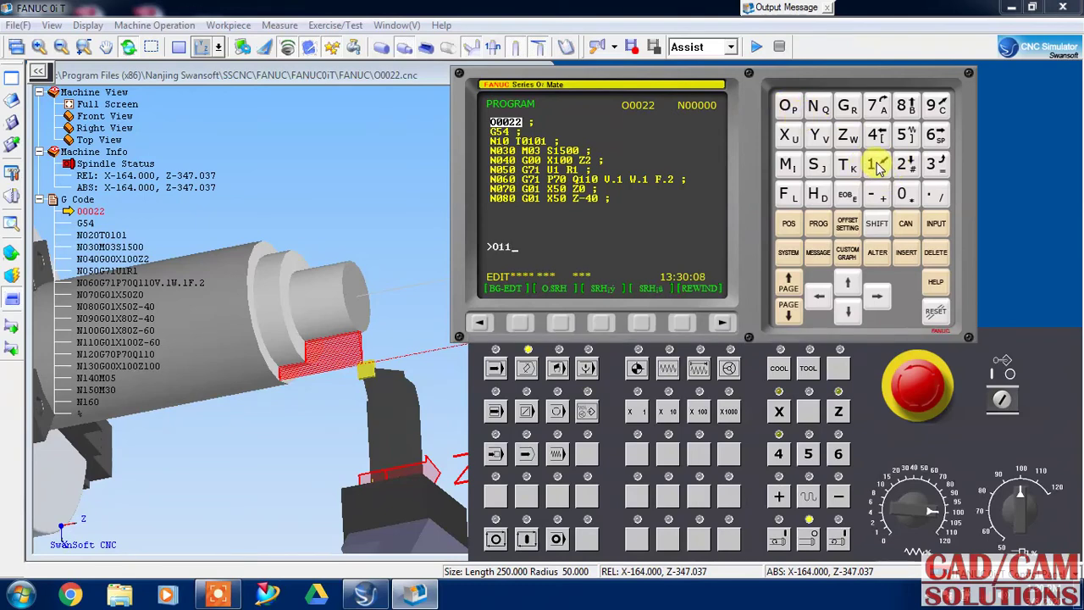
{"action": "left_click", "coordinate": [907, 258]}
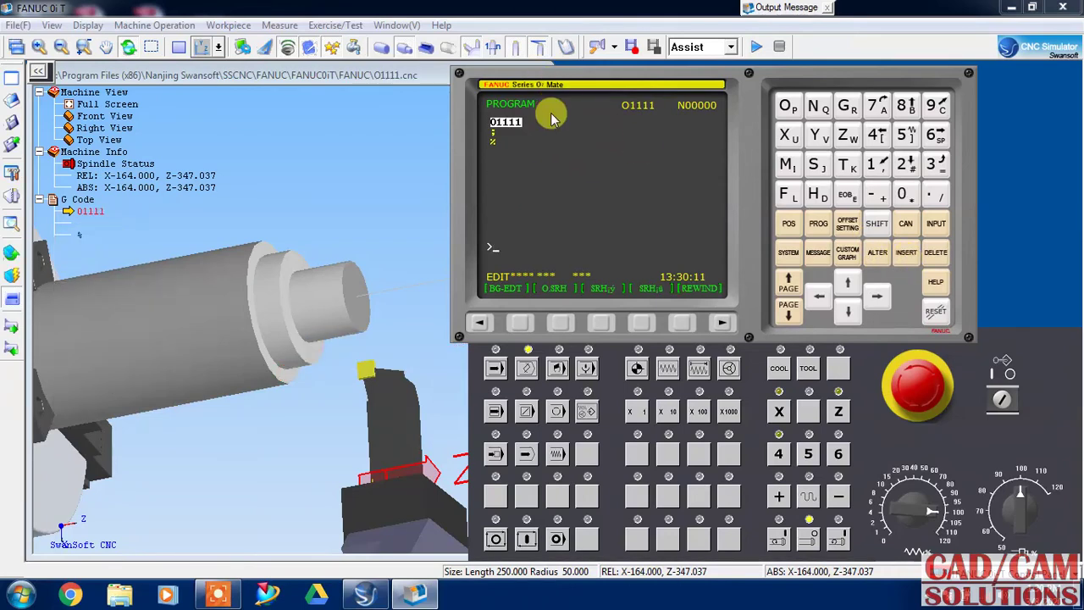
{"action": "left_click", "coordinate": [848, 311]}
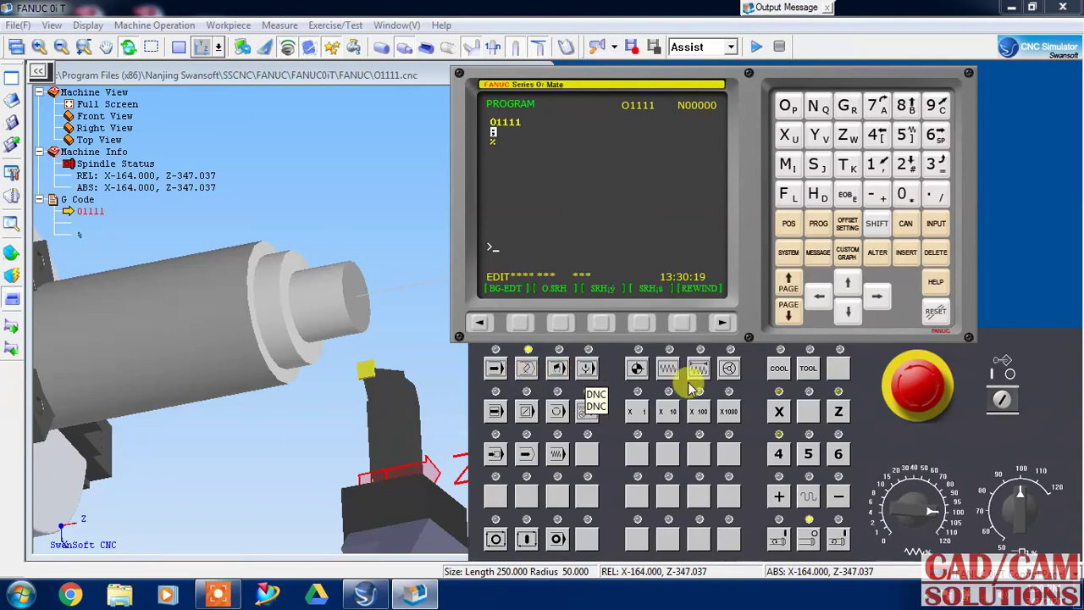
Switch to reference return mode and send the X and Z axes to their reference points
{"action": "left_click", "coordinate": [638, 370]}
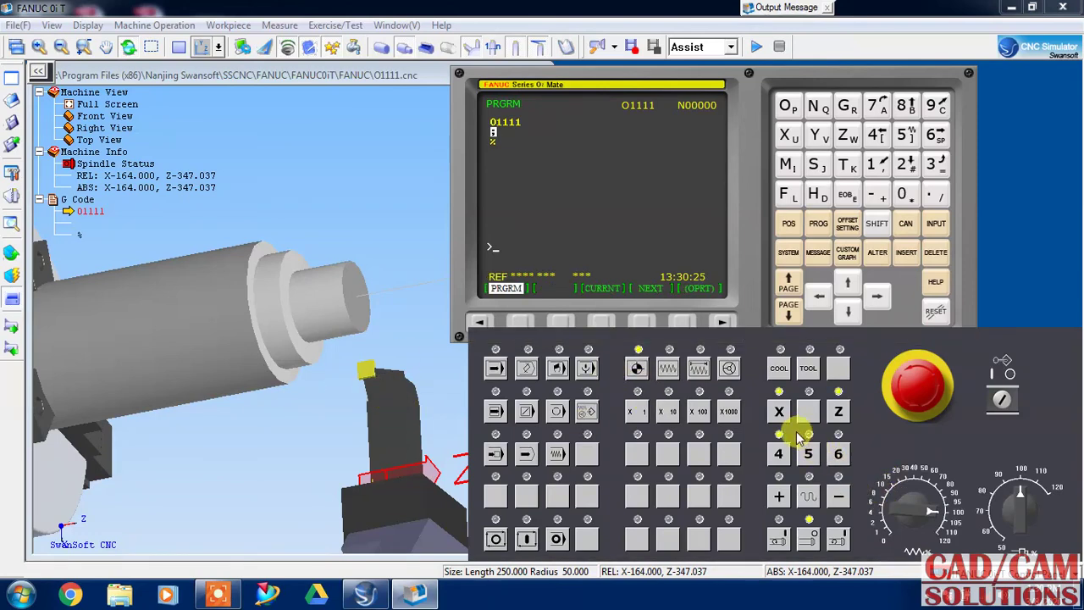
{"action": "left_click", "coordinate": [781, 412]}
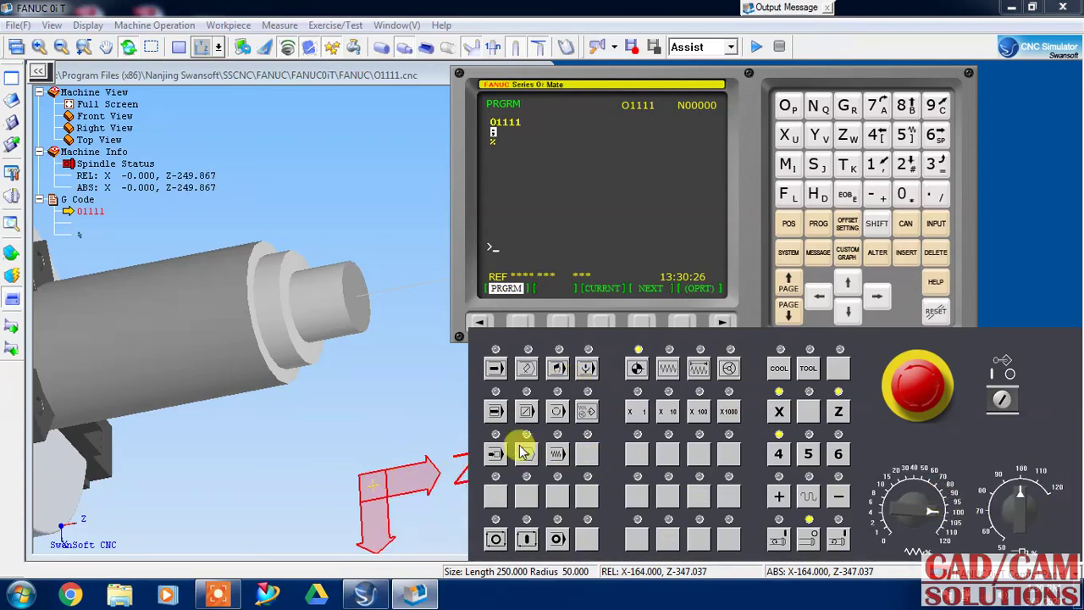
{"action": "left_click", "coordinate": [218, 595]}
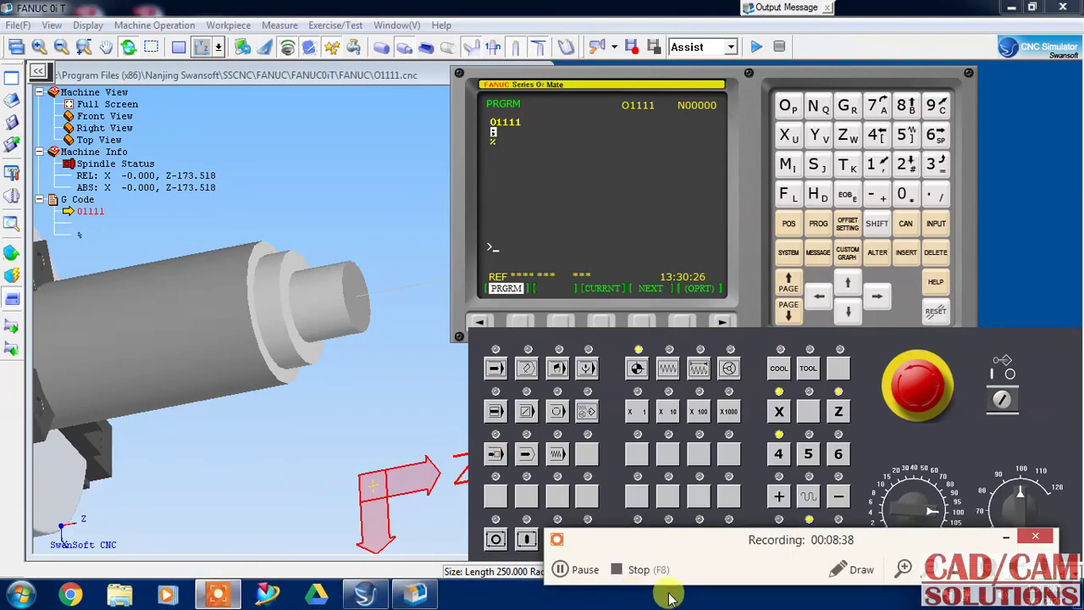